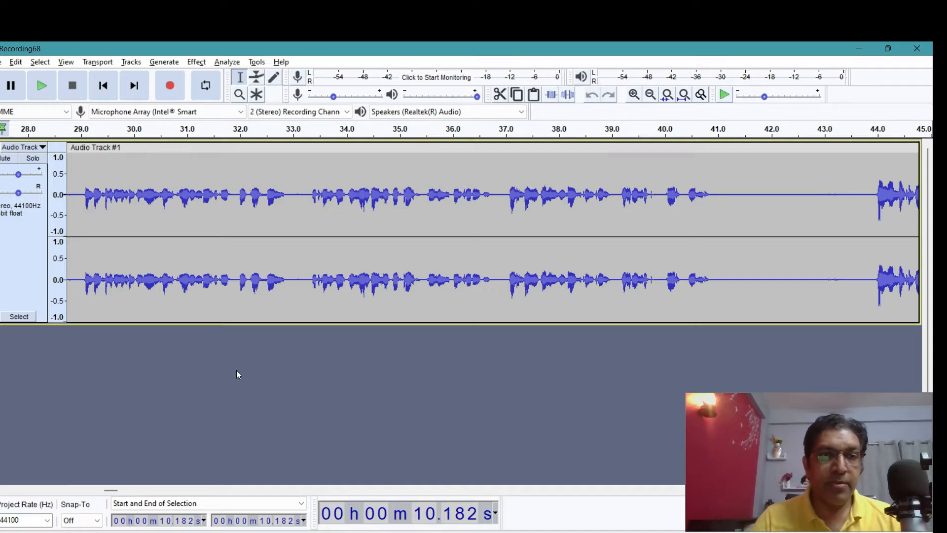
- Create a new macro named NewEdits in the macro manager
left_click(256, 62)
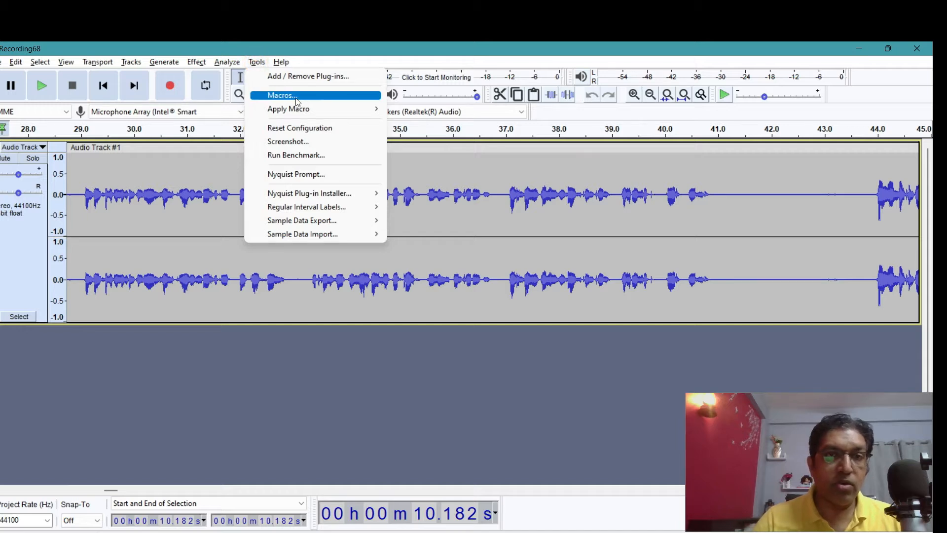
left_click(312, 96)
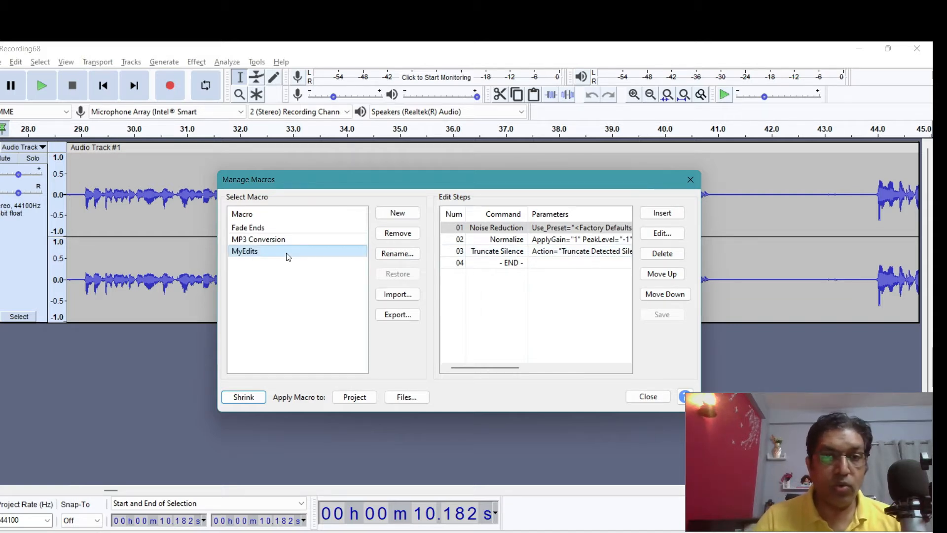
left_click(413, 218)
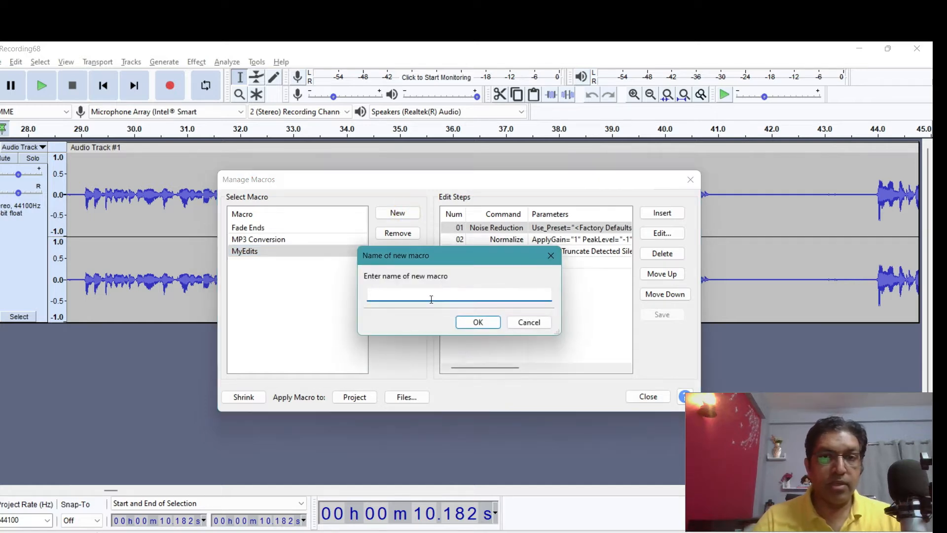
type("NewEdits")
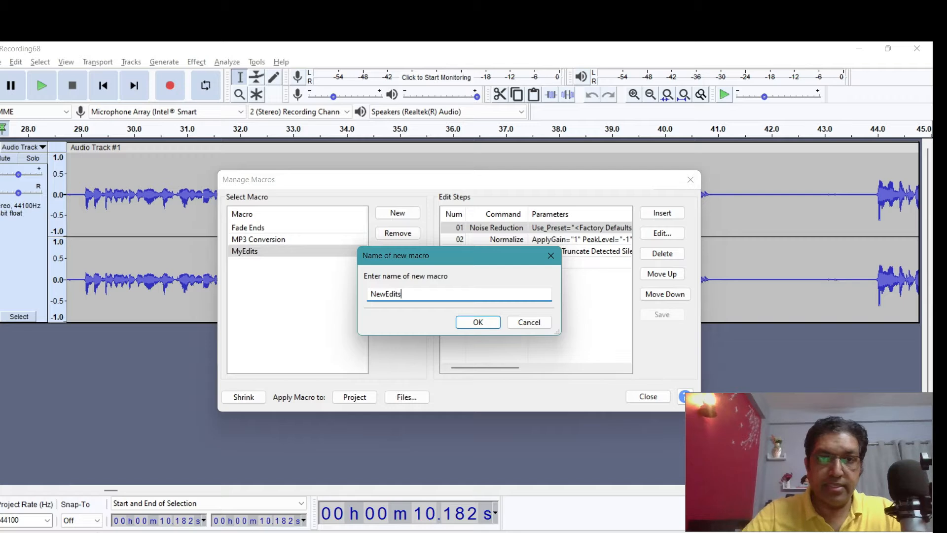
left_click(481, 323)
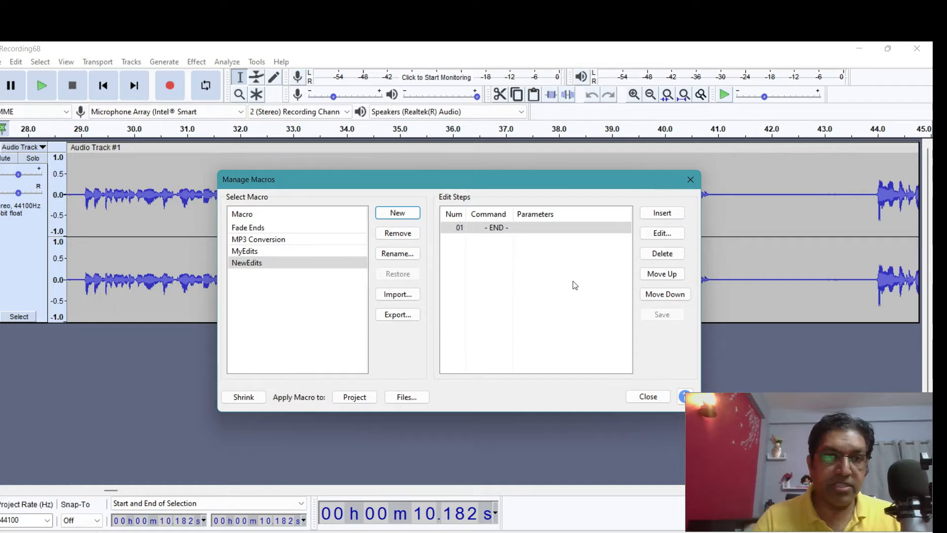
- Add a Loudness Normalization command to the NewEdits macro, normalizing perceived loudness to -18 LUFS with stereo channels independent
left_click(674, 215)
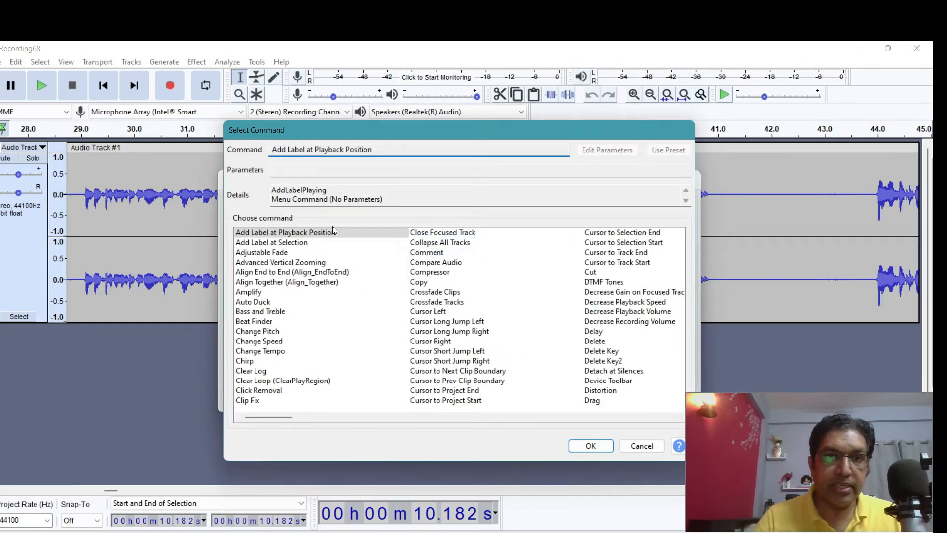
left_click(291, 270)
type("lou")
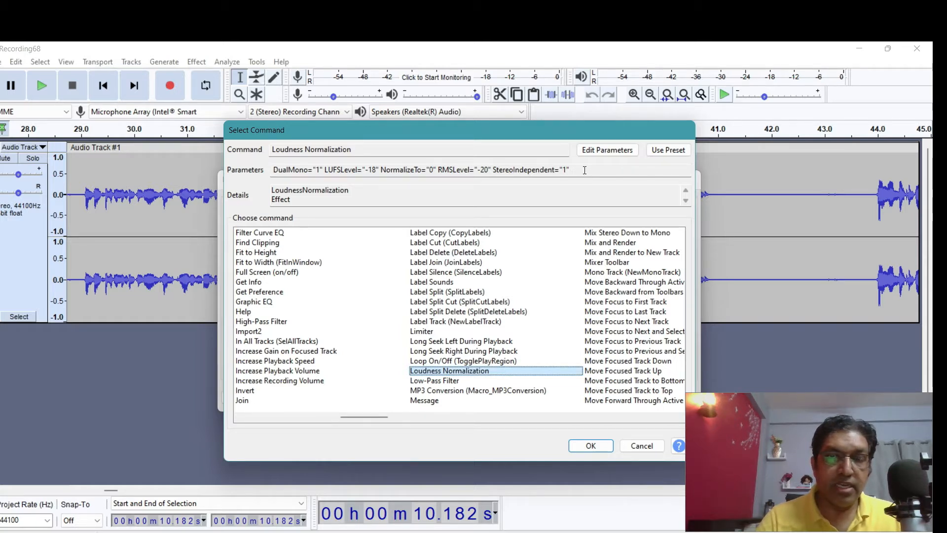
left_click(613, 151)
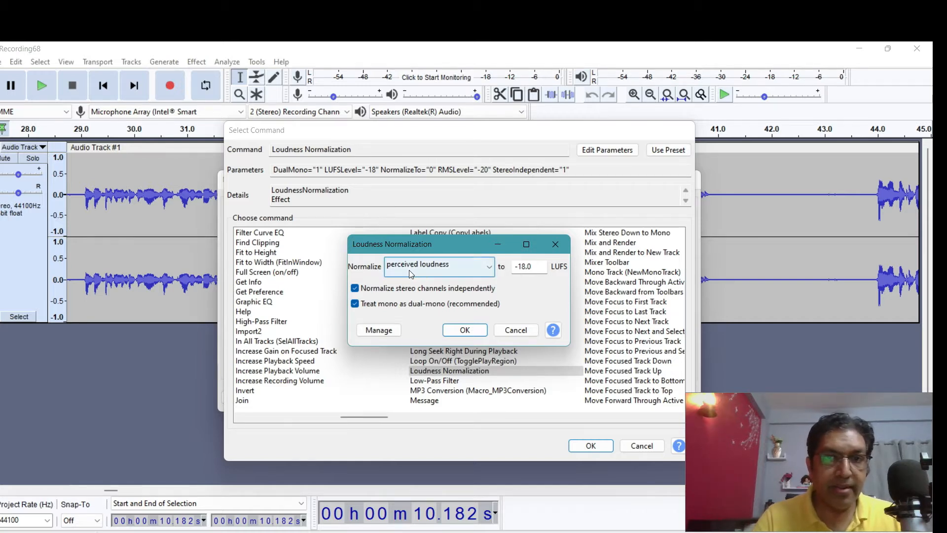
left_click(463, 333)
left_click(591, 446)
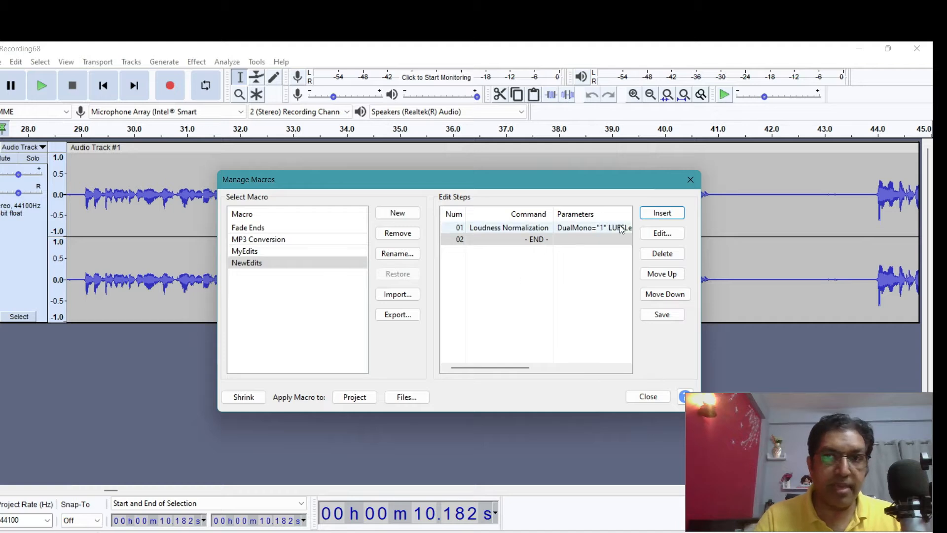
- Add Truncate Silence to the macro with threshold -30 dB, duration 1 second and truncation to 0.7 seconds, and save the macro
left_click(669, 215)
left_click(313, 252)
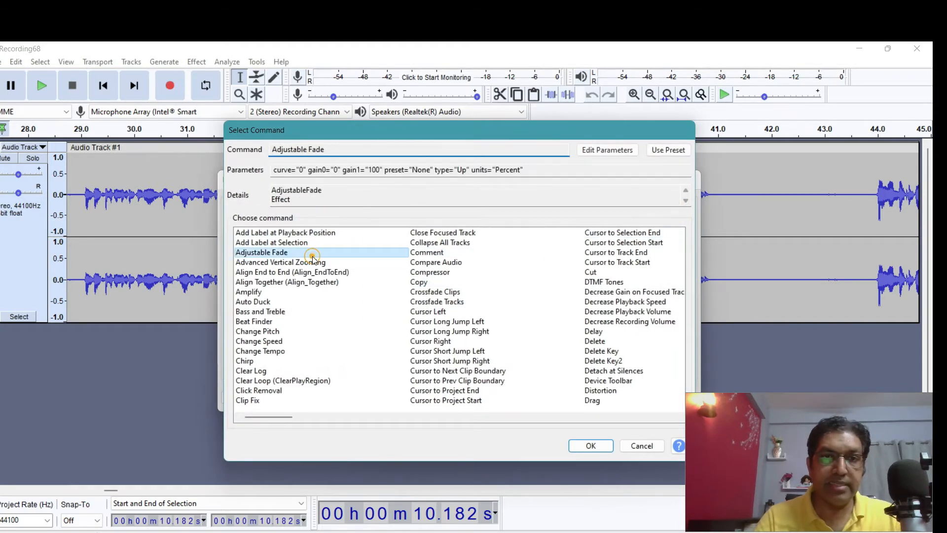
type("tru")
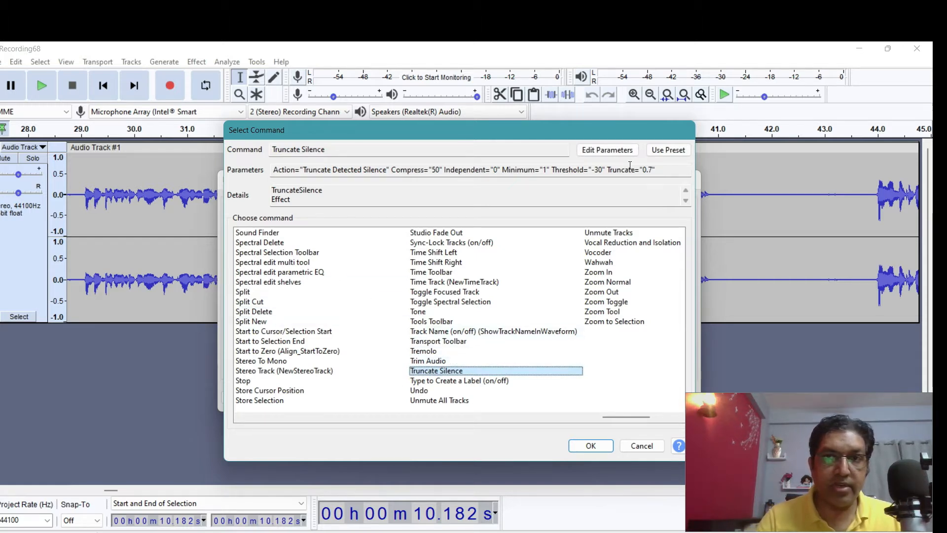
left_click(608, 150)
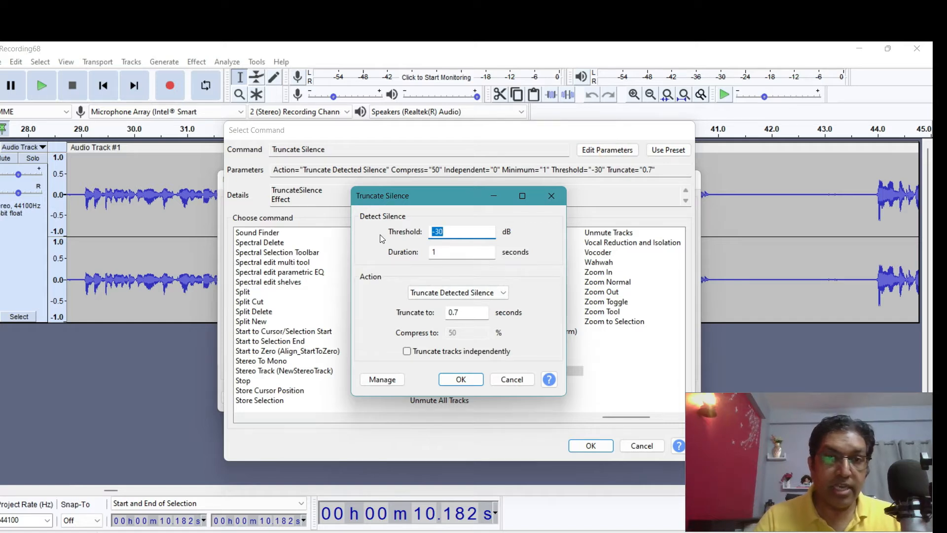
left_click(452, 230)
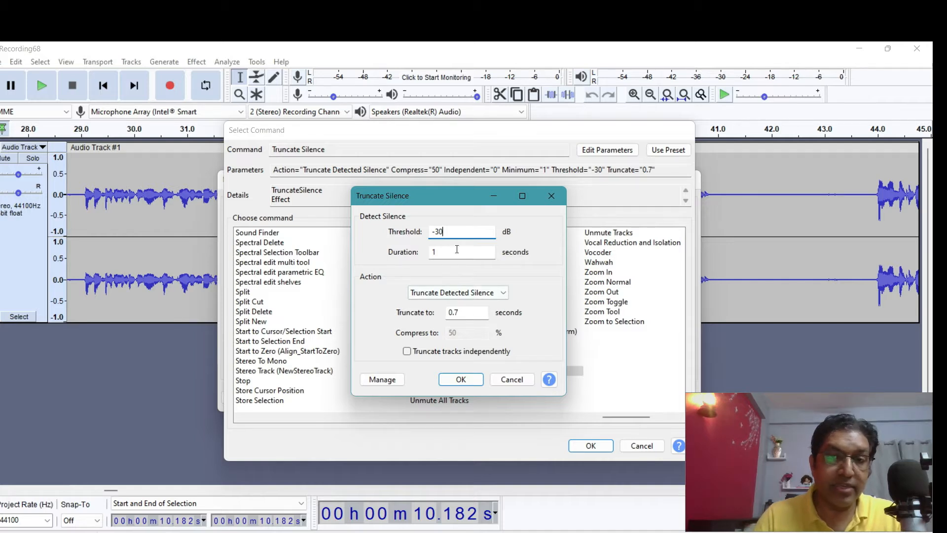
left_click(469, 381)
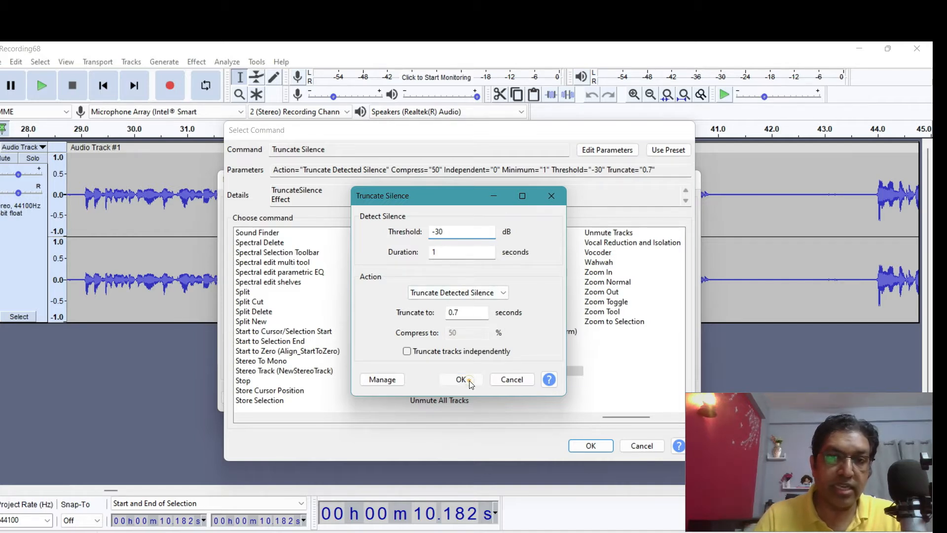
left_click(595, 445)
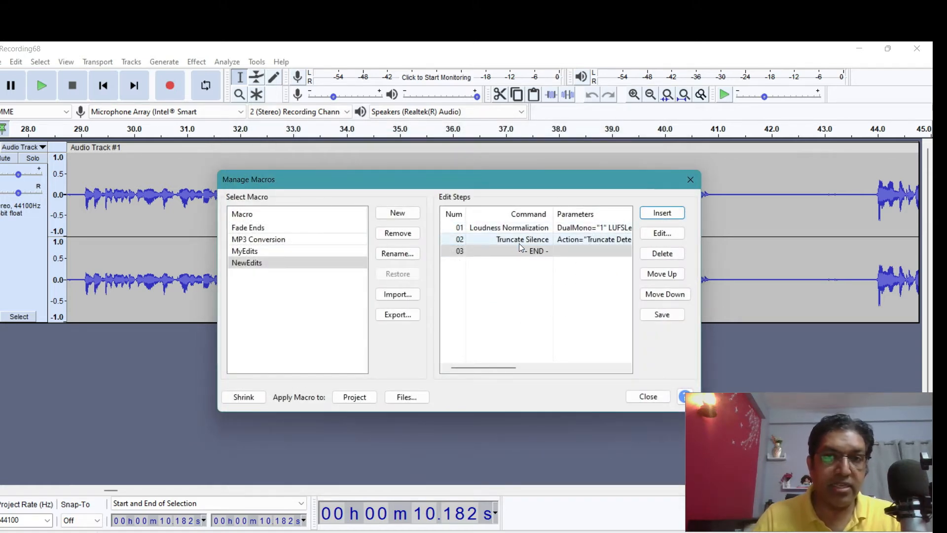
left_click(672, 317)
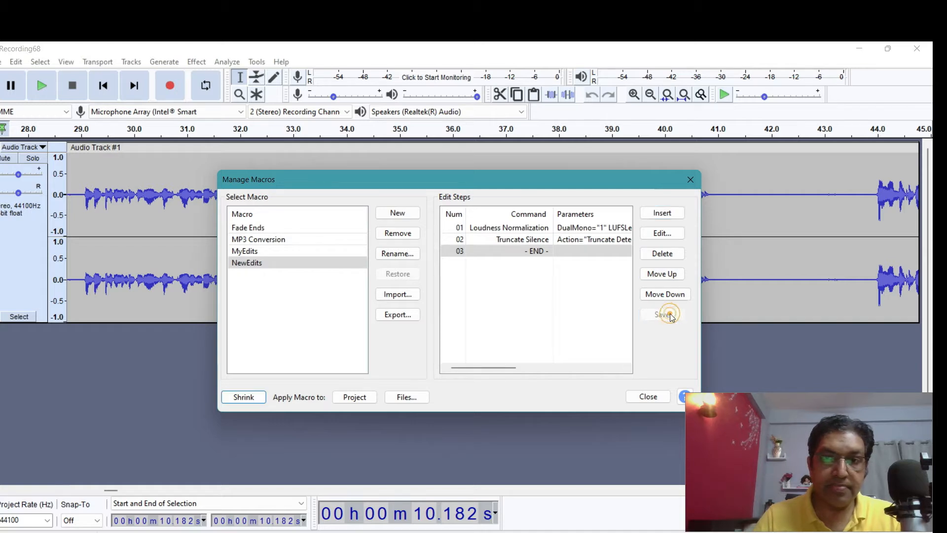
left_click(648, 397)
- Select the whole audio track and apply the NewEdits macro to it
scroll(310, 205, "left", 10)
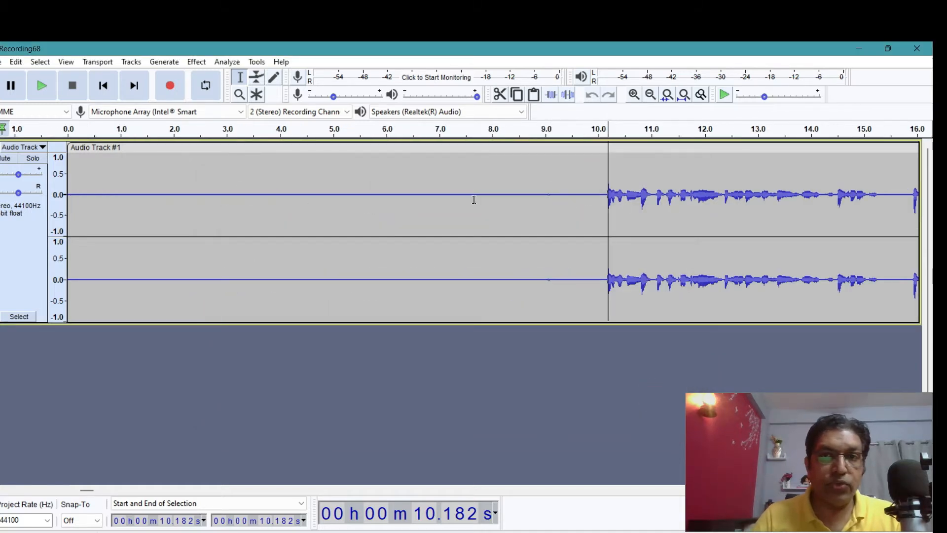
left_click(633, 199)
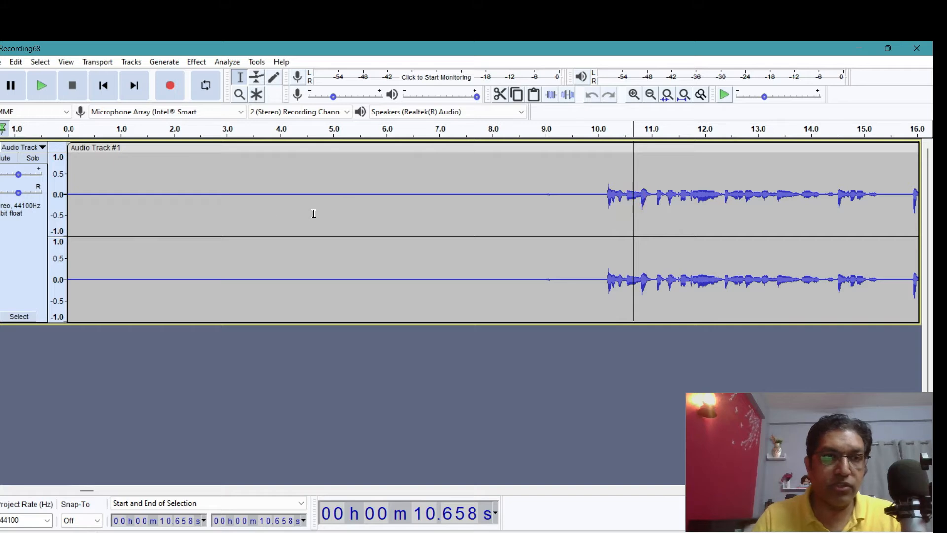
left_click(8, 254)
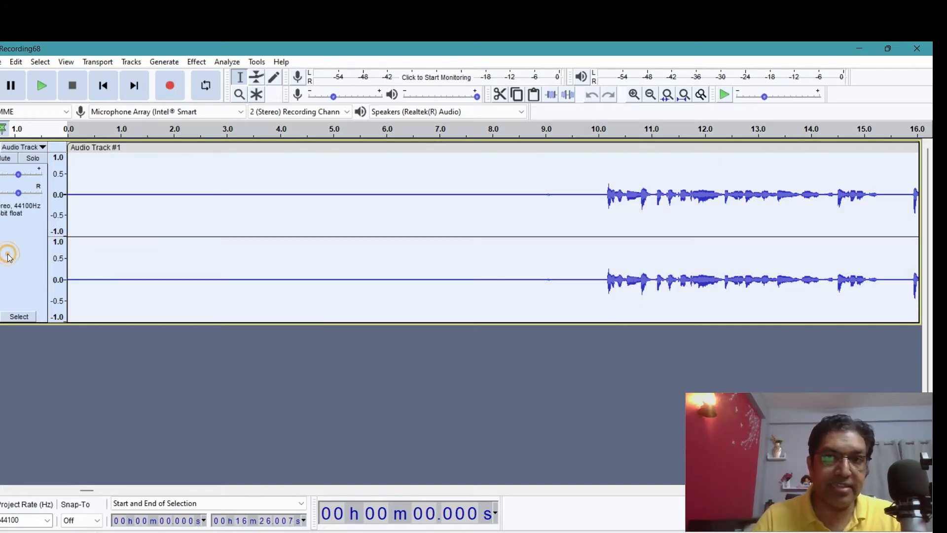
left_click(261, 66)
mouse_move(316, 109)
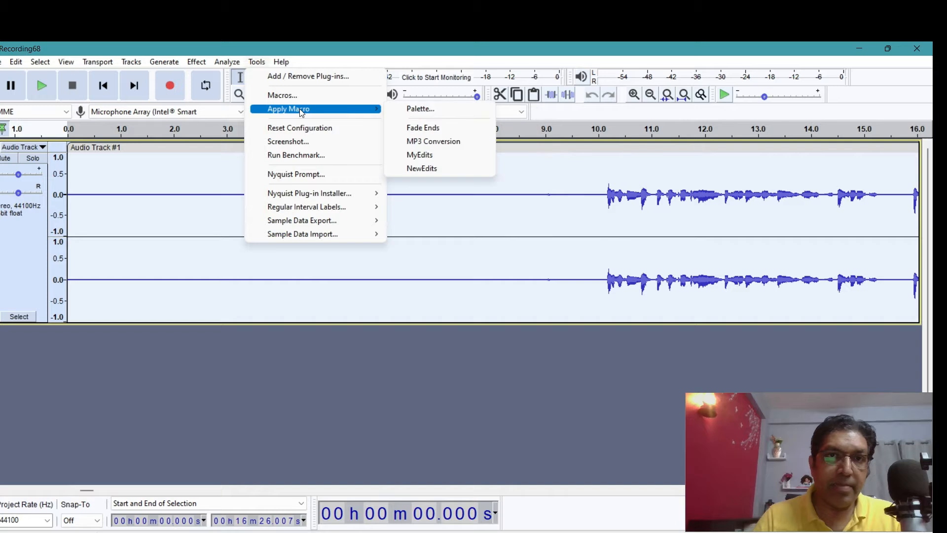
left_click(428, 167)
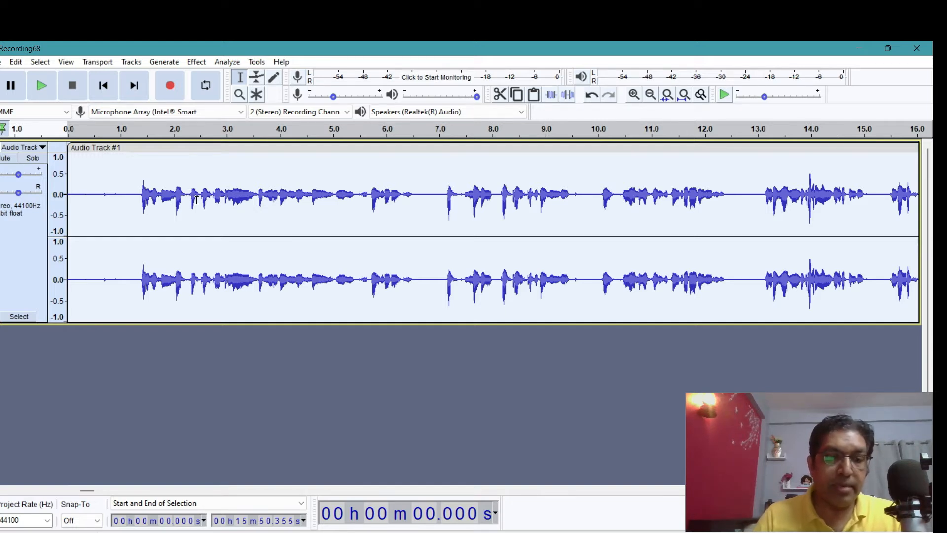
- Undo the NewEdits macro's changes to the track and reselect all of the audio
key("space")
key("space")
key("ctrl+z")
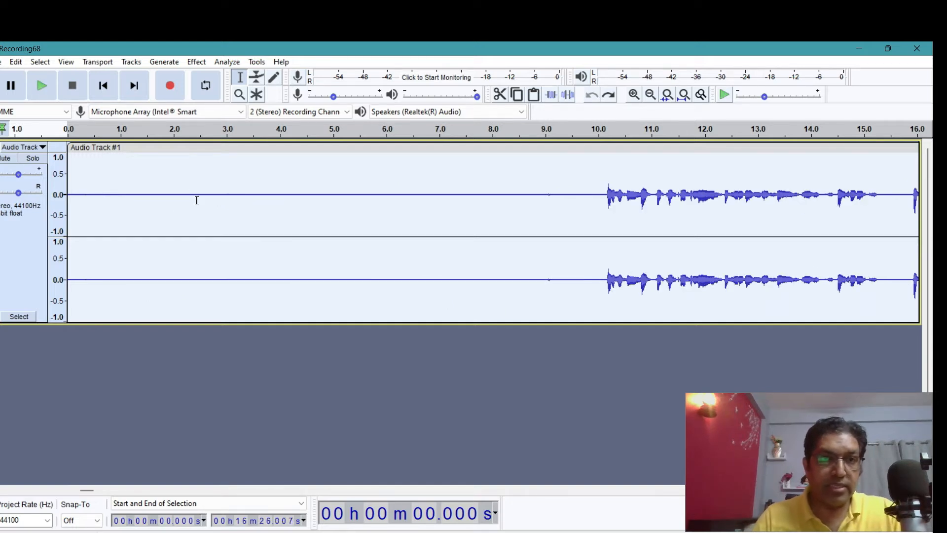
left_click(350, 218)
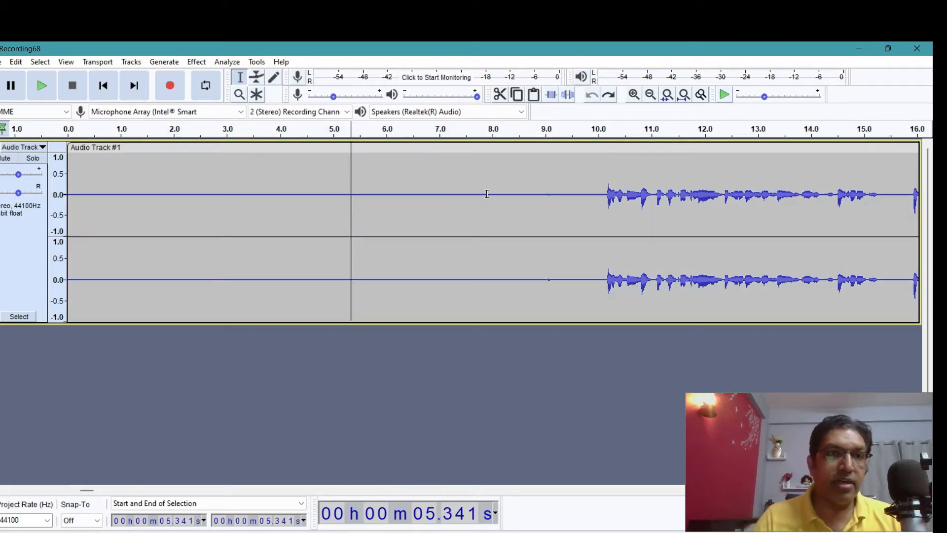
key("ctrl+a")
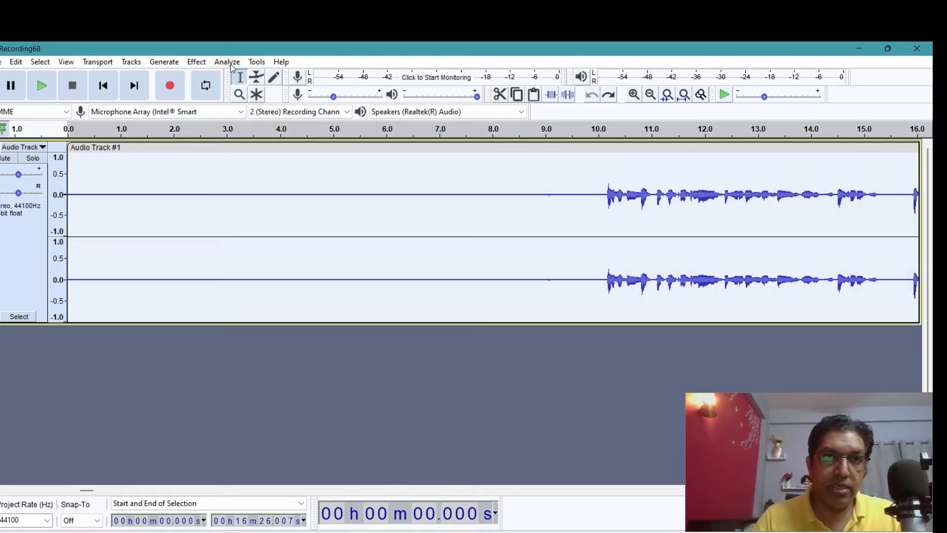
- Insert Noise Reduction with factory default settings as the first command of the NewEdits macro and save the macro
left_click(258, 62)
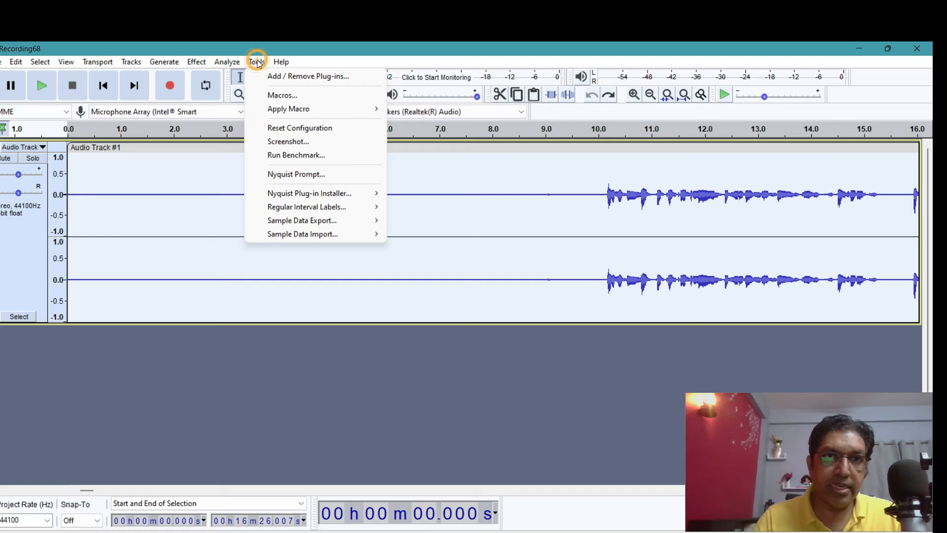
left_click(303, 100)
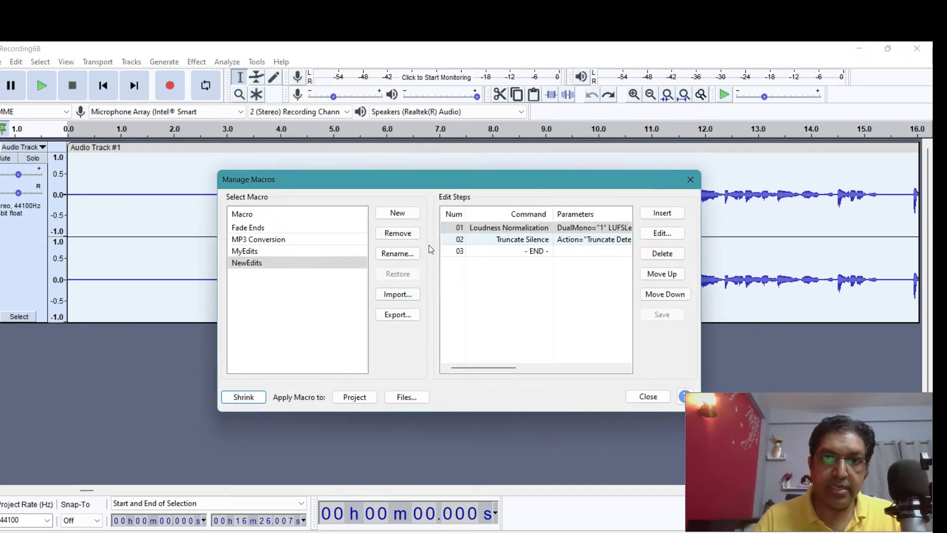
left_click(663, 213)
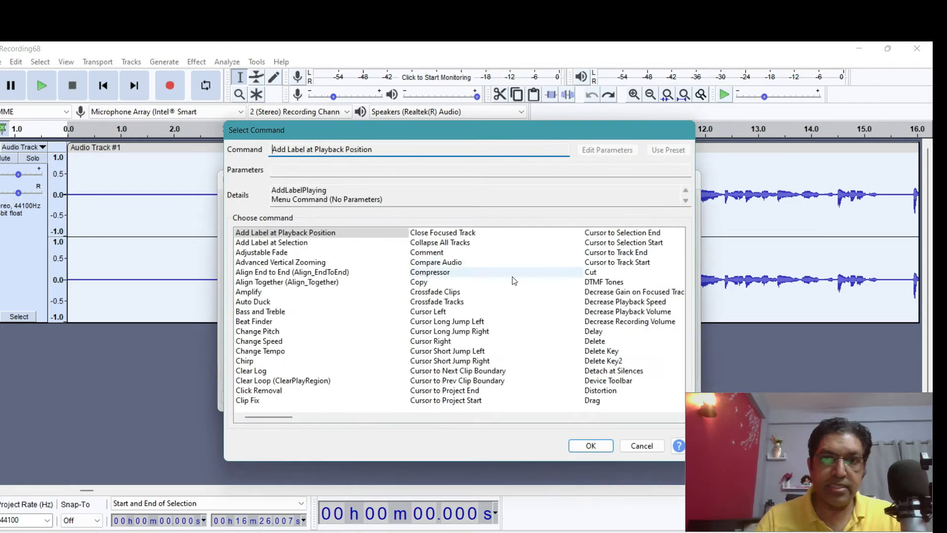
left_click(287, 252)
type("noise")
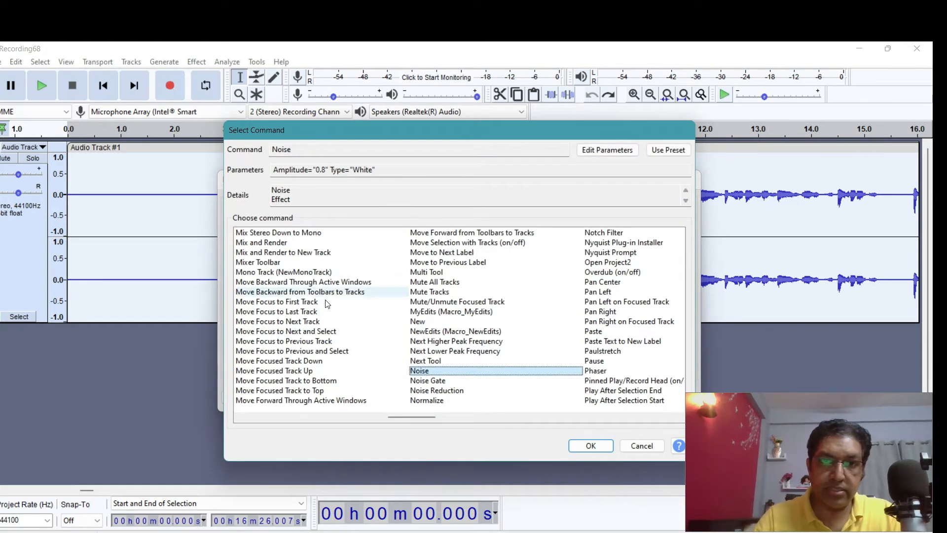
left_click(458, 395)
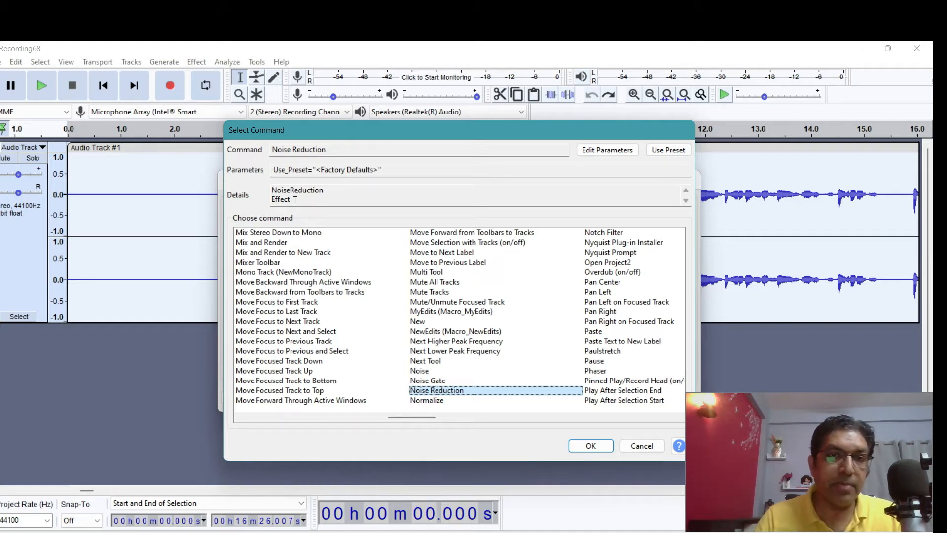
left_click(592, 446)
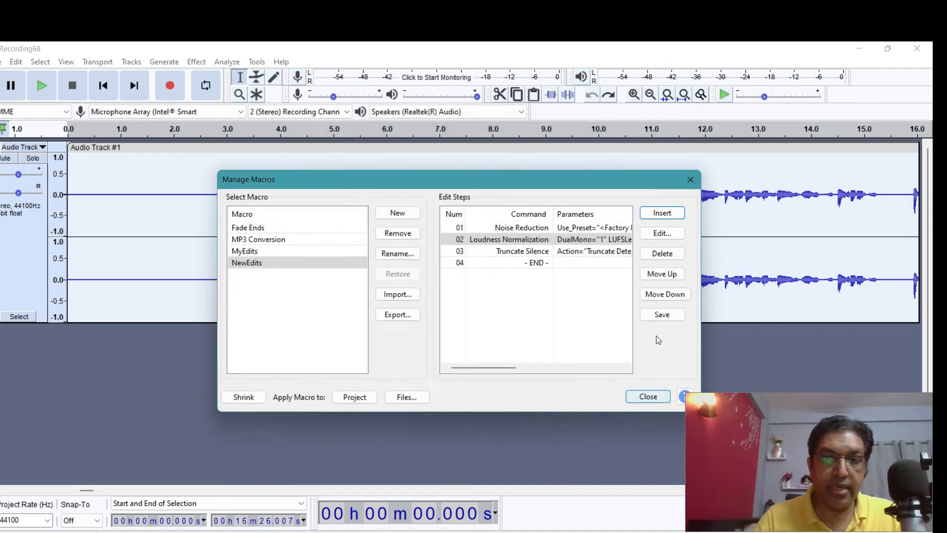
left_click(661, 314)
left_click(648, 397)
- Run the updated NewEdits macro on the entire track and look over the processed waveform
left_click(27, 246)
left_click(253, 61)
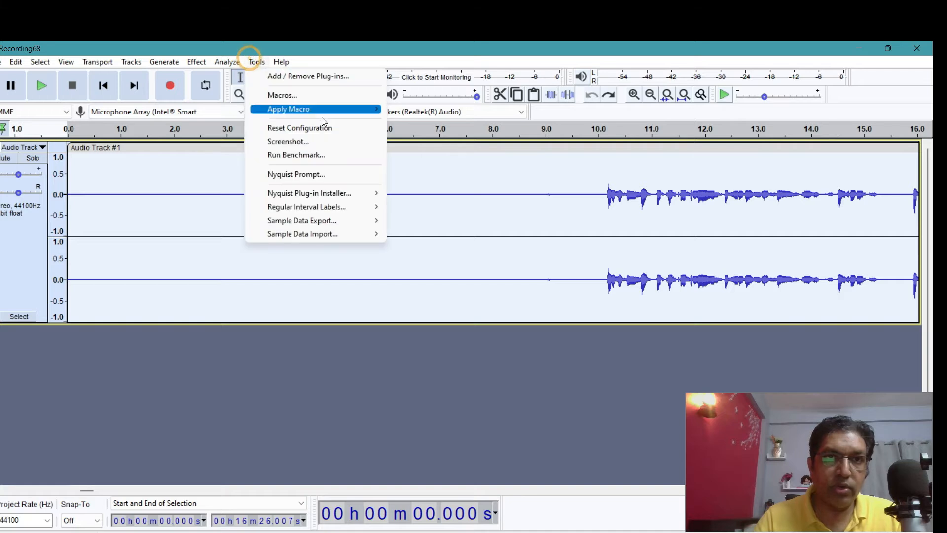
mouse_move(344, 109)
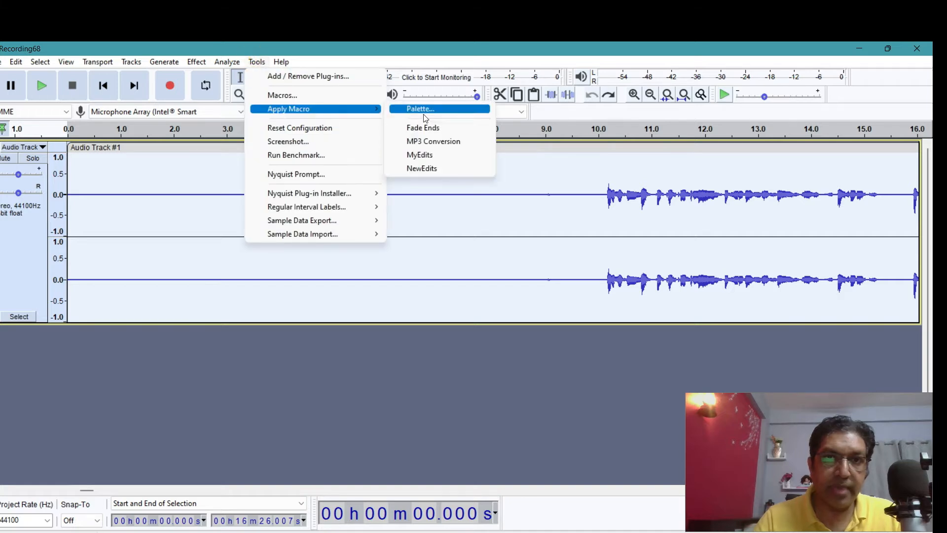
left_click(434, 167)
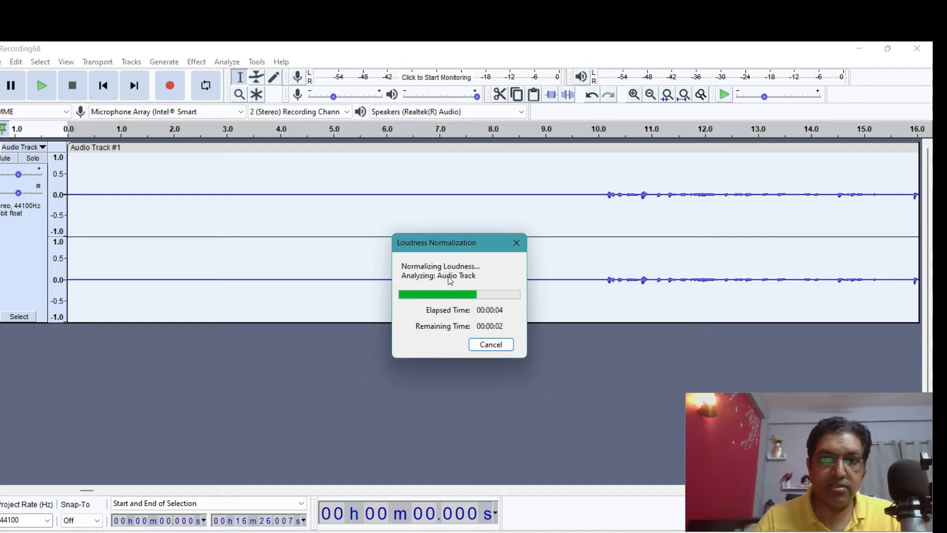
left_click(96, 195)
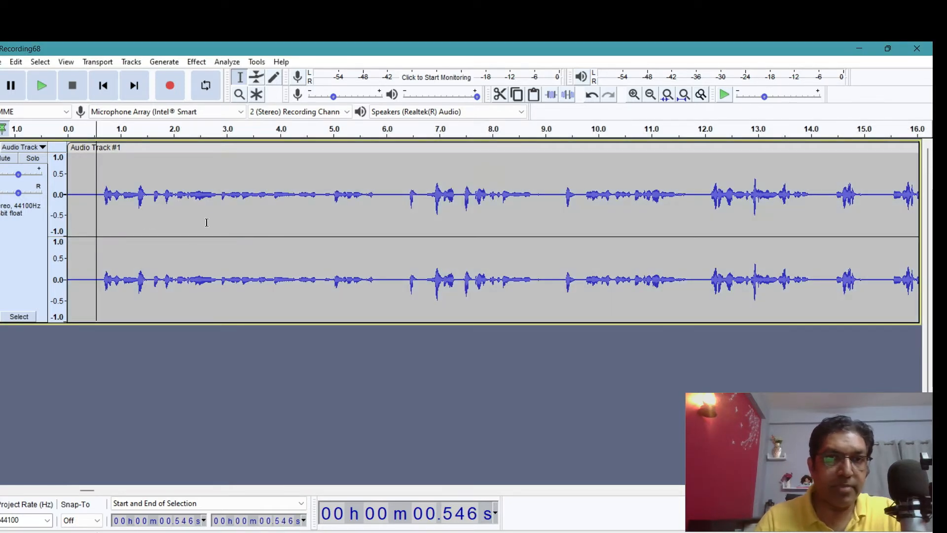
scroll(206, 222, "right", 5)
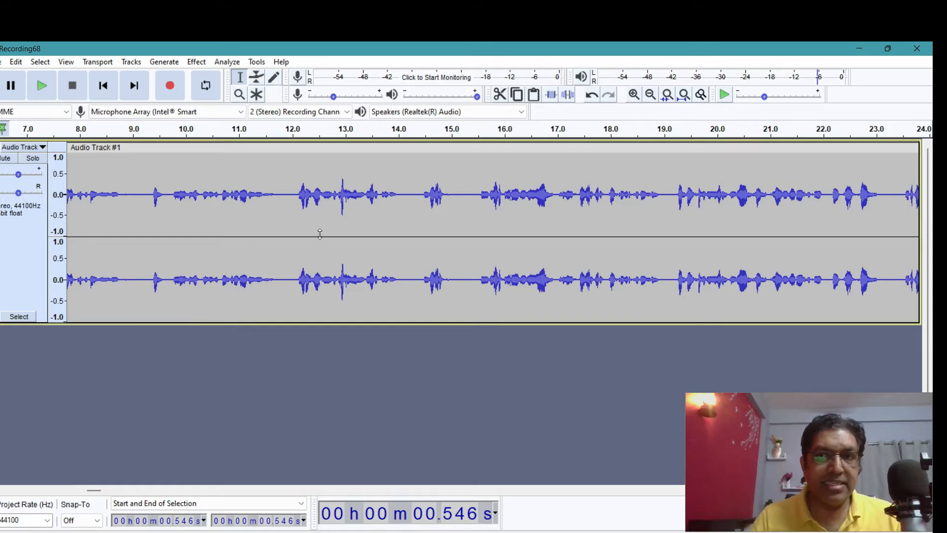
- Undo the NewEdits macro's changes to the audio track and review the macro's command list in the macro manager
scroll(320, 233, "left", 4)
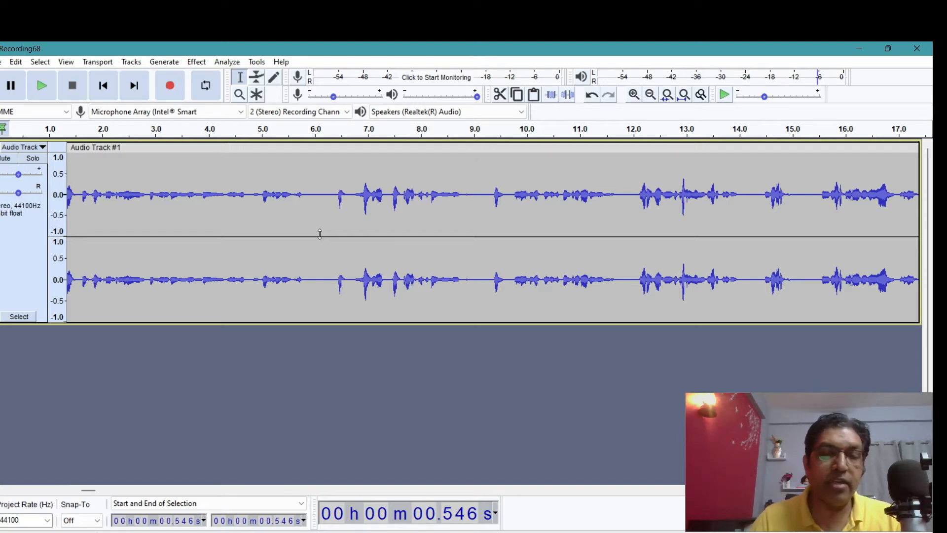
key("ctrl+z")
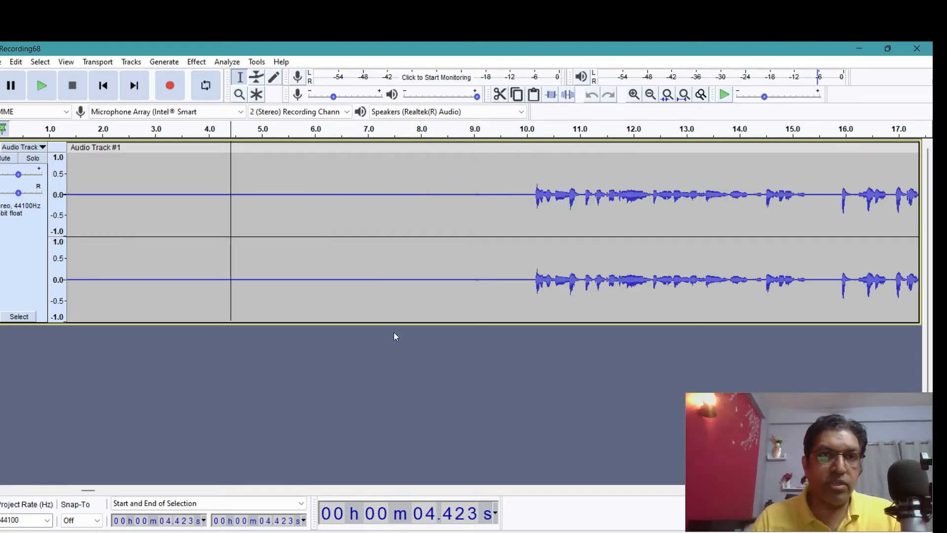
left_click(254, 62)
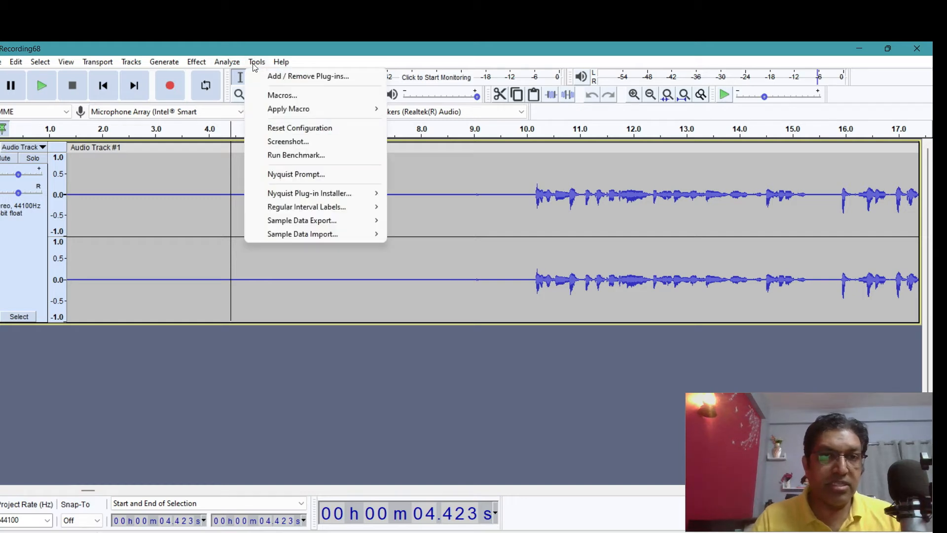
left_click(291, 96)
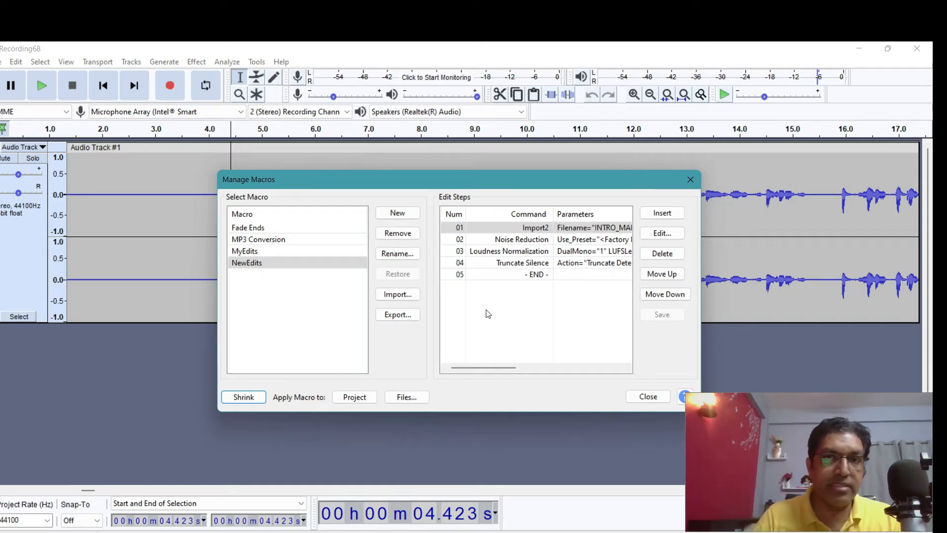
left_click(646, 397)
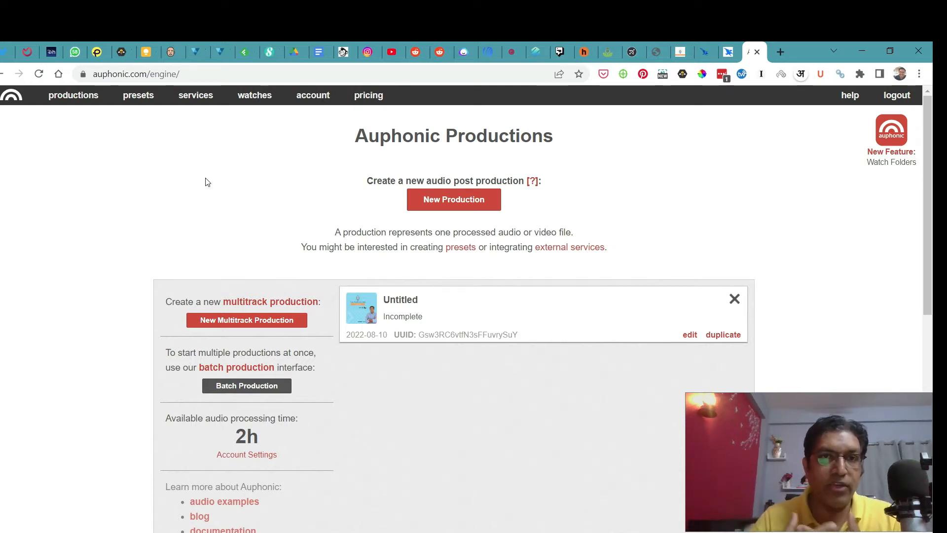
- Switch to Auphonic in the browser and examine the pricing page's recurring and one-time credit plans
key("alt+Left")
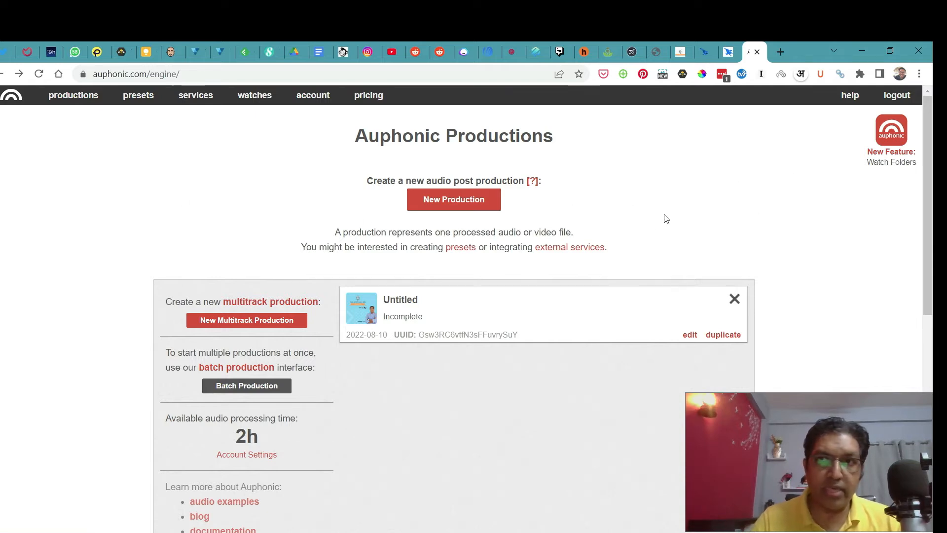
left_click(368, 96)
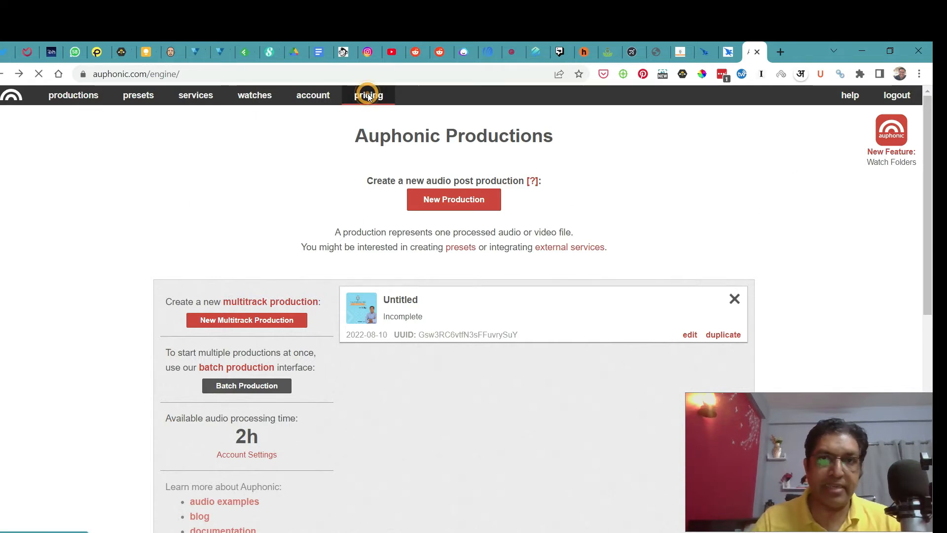
scroll(348, 183, "down", 2)
scroll(348, 183, "down", 3)
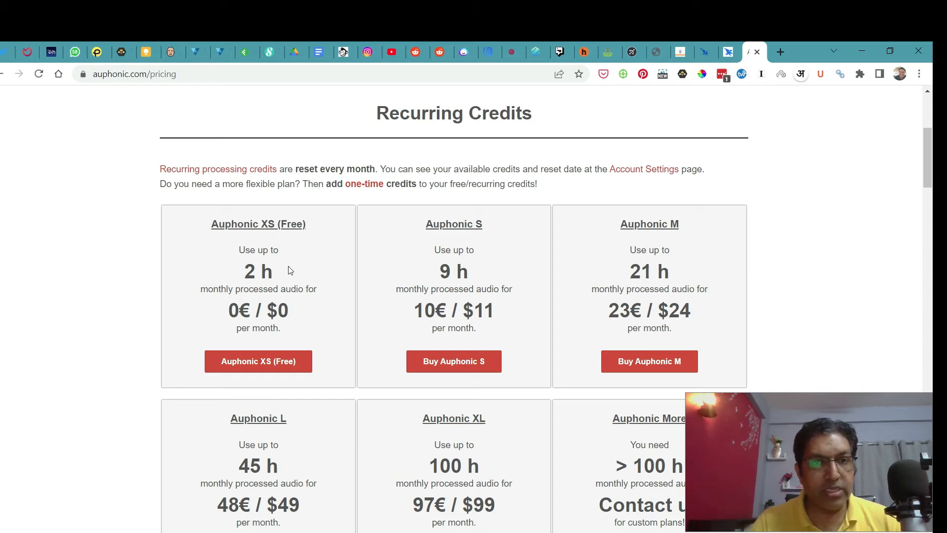
scroll(291, 270, "down", 1)
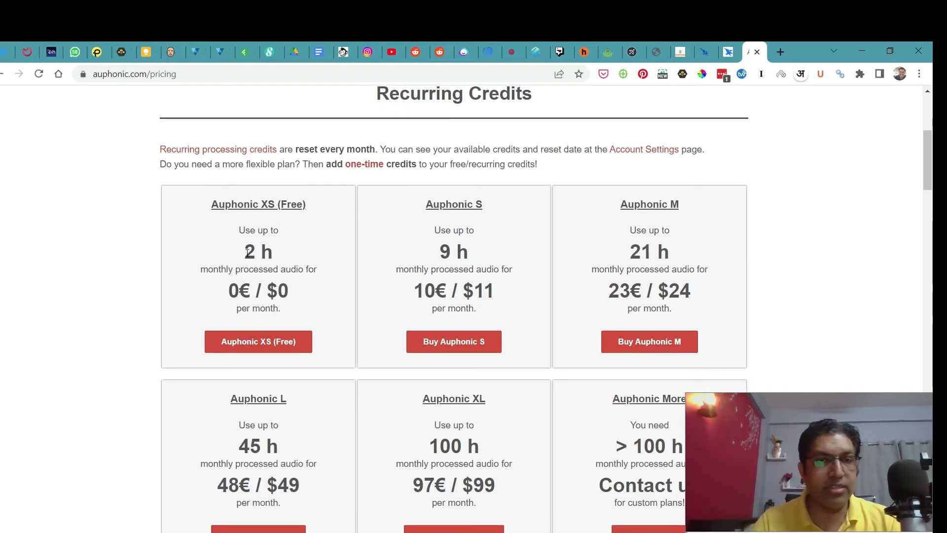
scroll(247, 252, "down", 12)
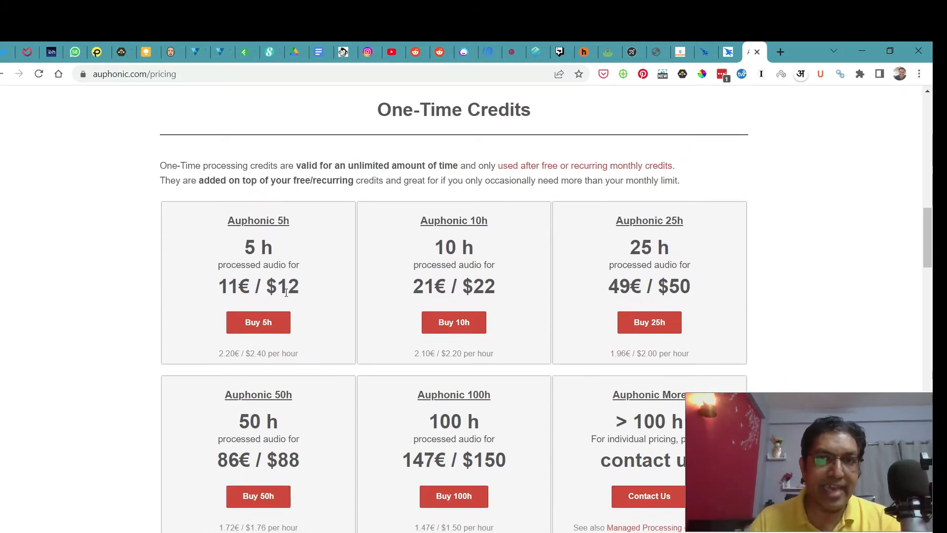
scroll(286, 293, "up", 10)
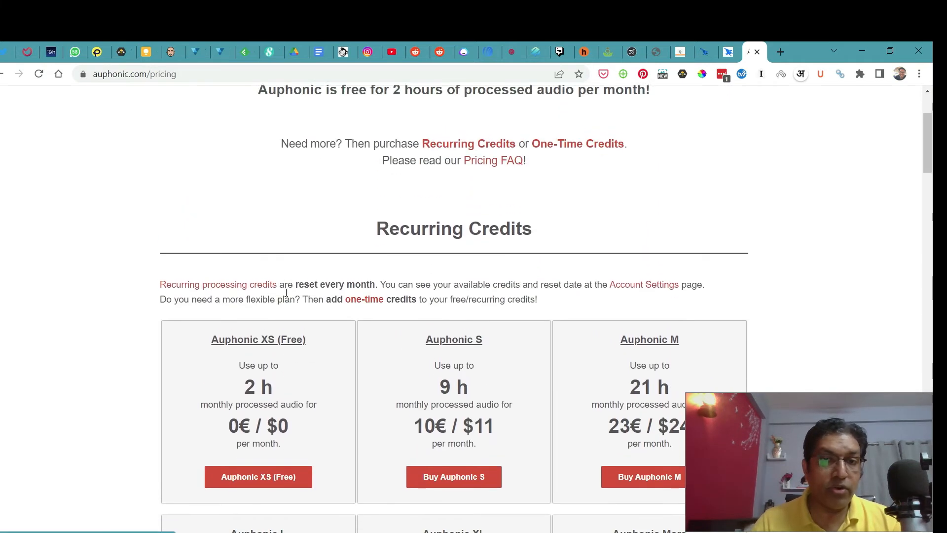
scroll(286, 296, "down", 1)
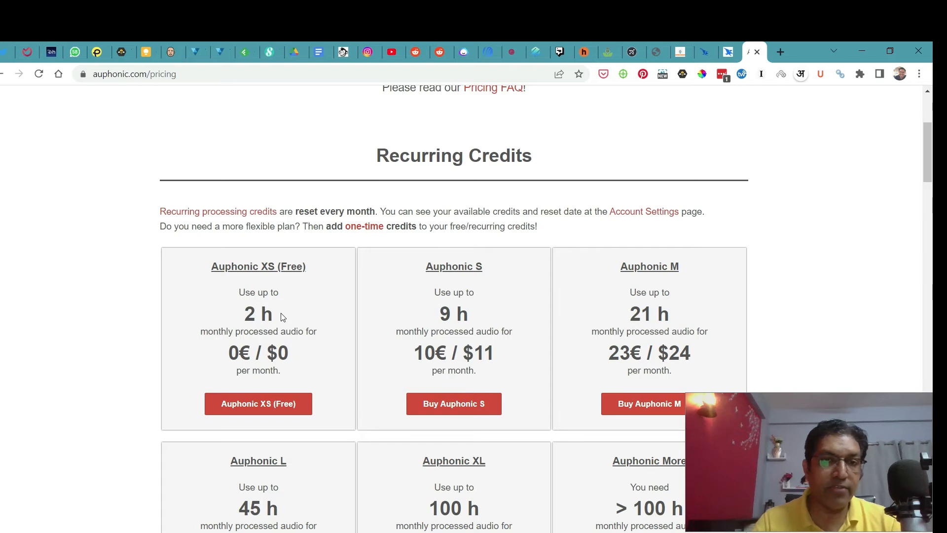
scroll(283, 317, "down", 13)
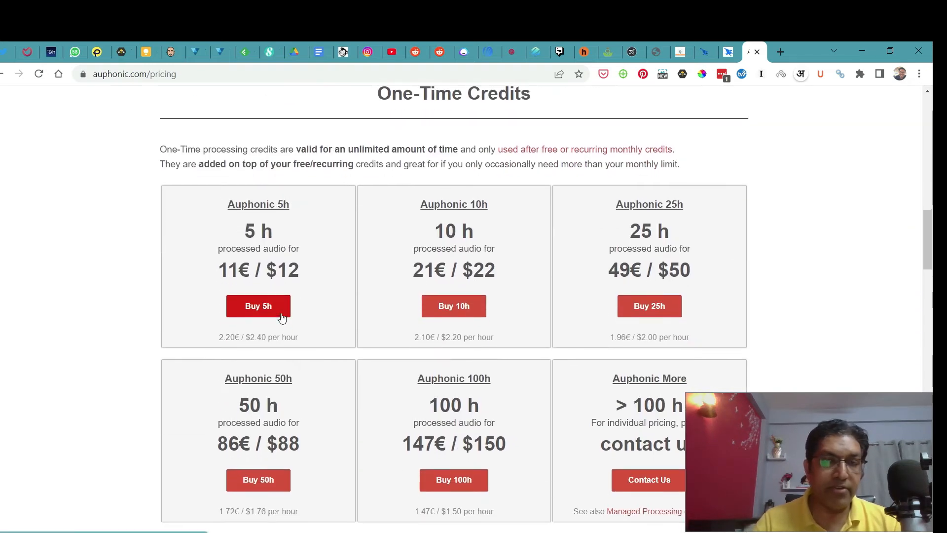
scroll(283, 317, "up", 18)
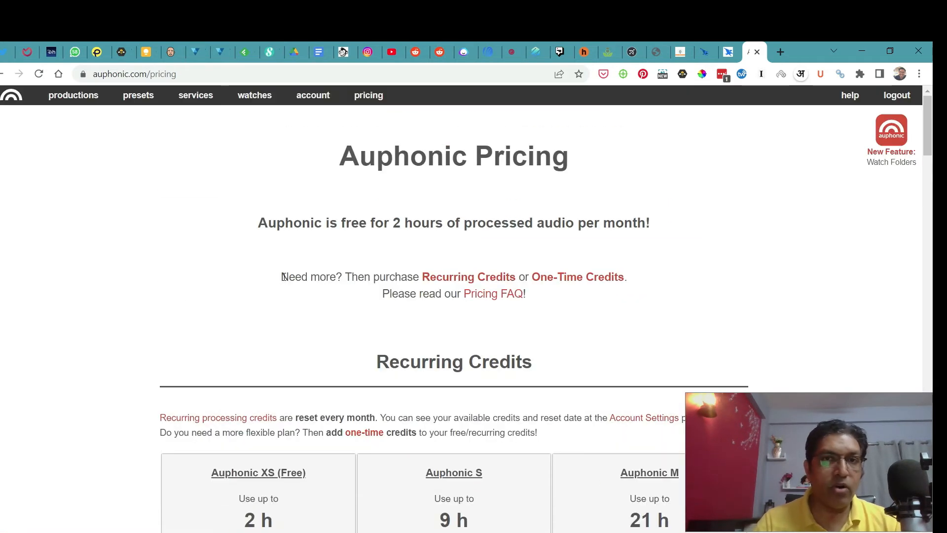
- Open the TPU-Preset for editing from the Auphonic presets
left_click(132, 96)
scroll(182, 221, "down", 1)
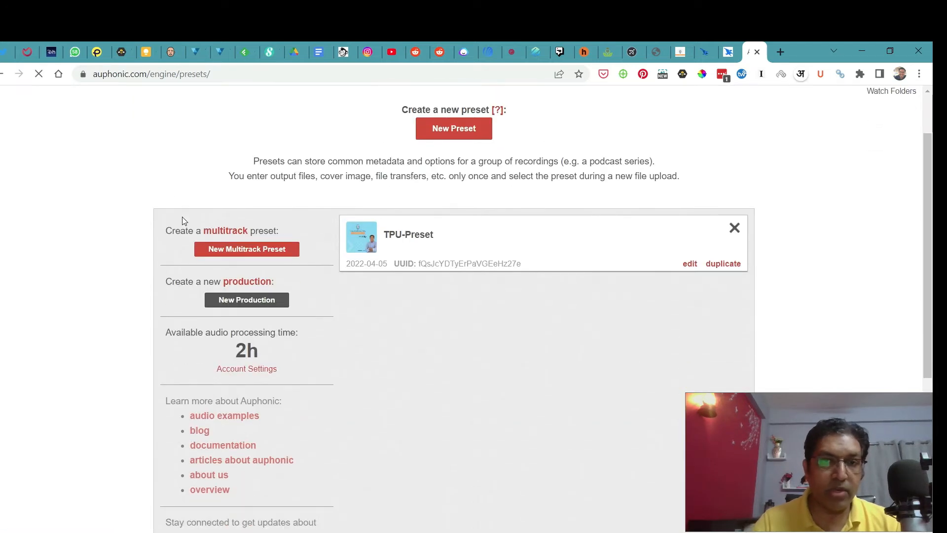
left_click(401, 234)
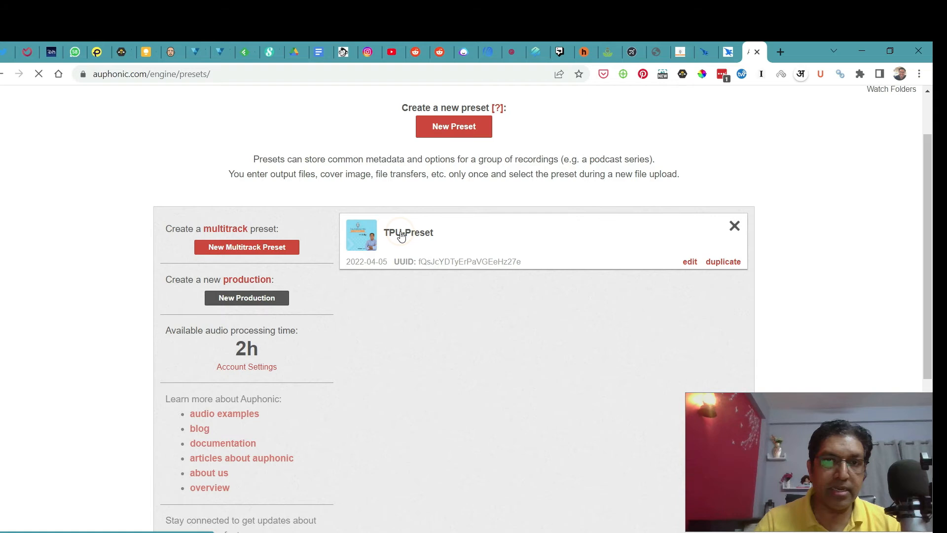
scroll(400, 237, "down", 3)
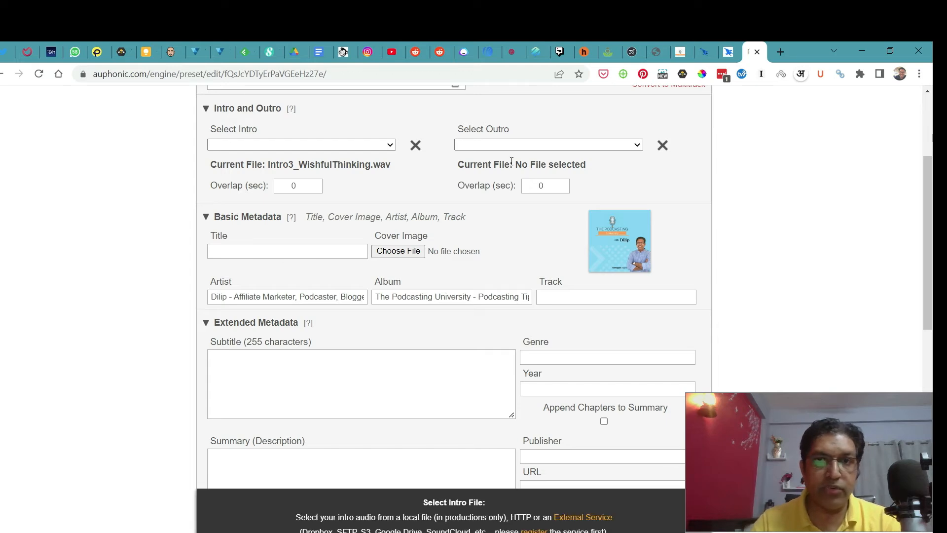
- Set the preset's outro to Intro3_WishfulThinking.wav from Amazon S3: TPU-AmaS3 and remove the intro file
left_click(519, 145)
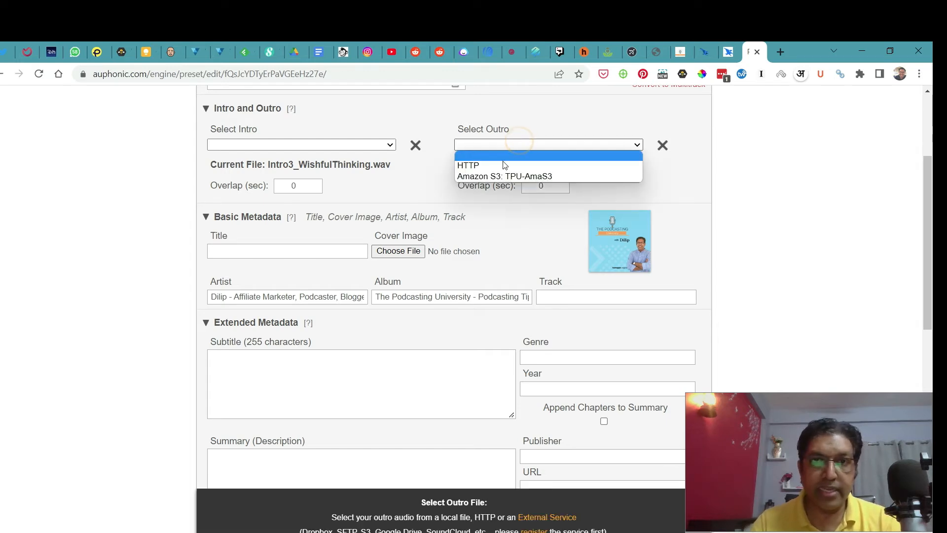
left_click(511, 176)
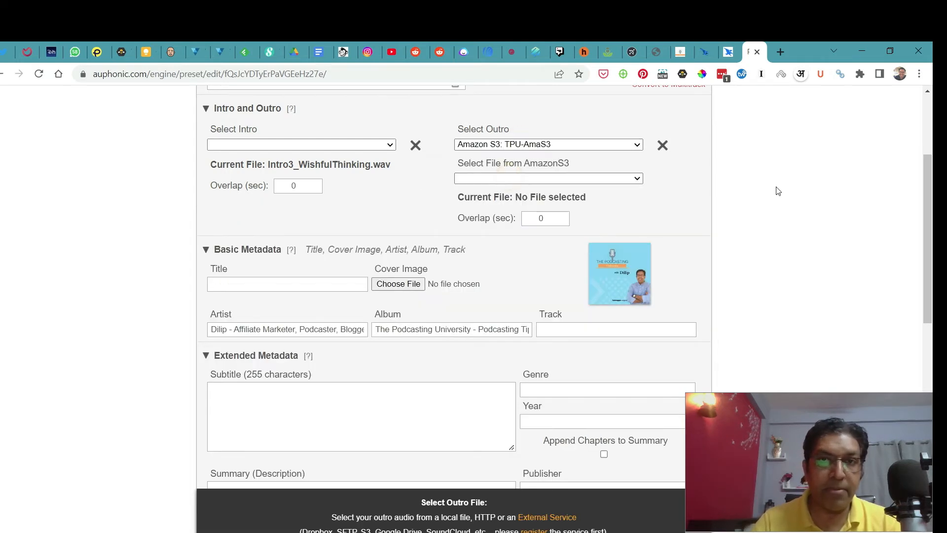
scroll(658, 251, "up", 1)
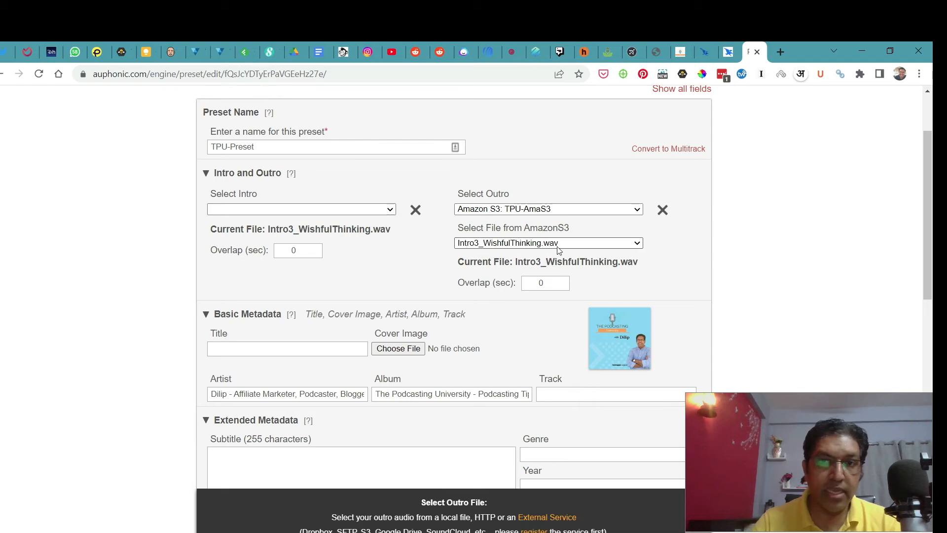
left_click(415, 210)
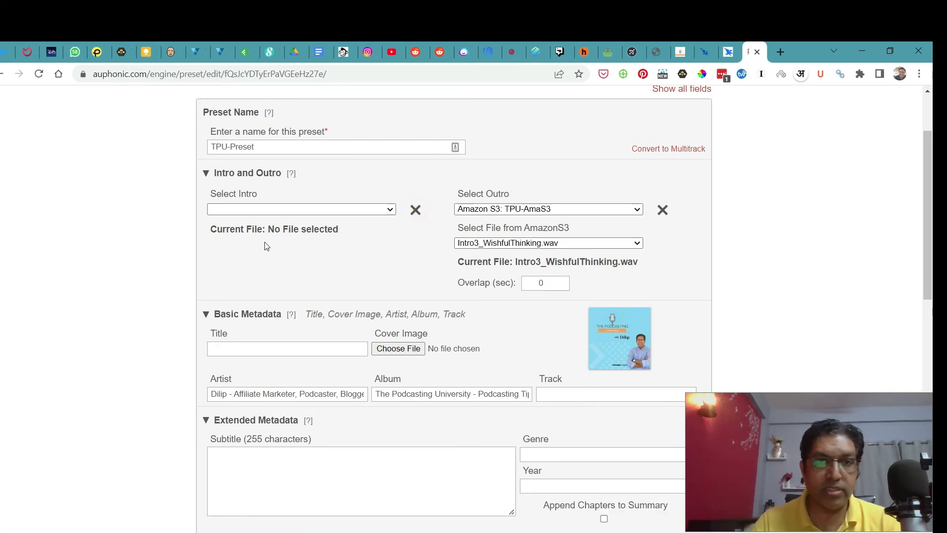
- Check the preset's artist and album metadata, and set the genre to Education and the year to 2019
scroll(431, 203, "down", 2)
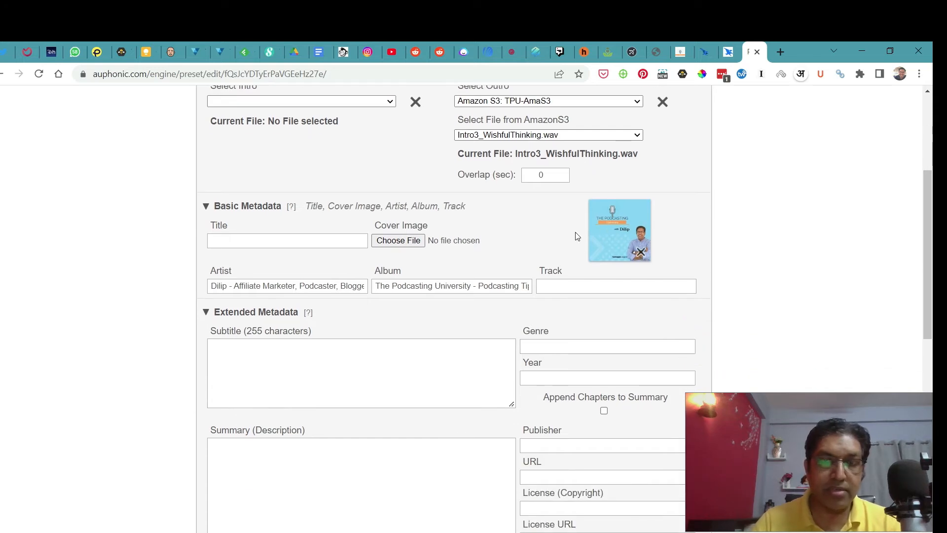
scroll(740, 212, "down", 1)
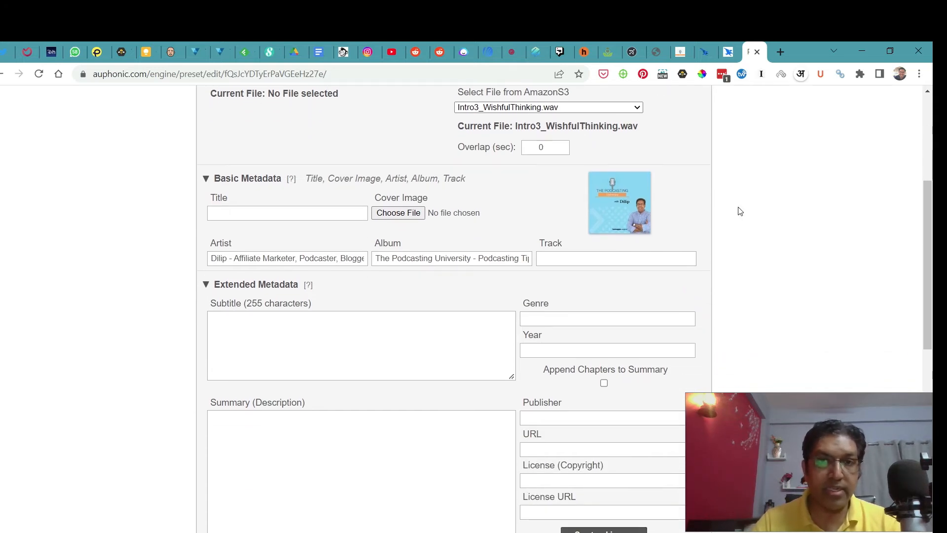
left_click(247, 256)
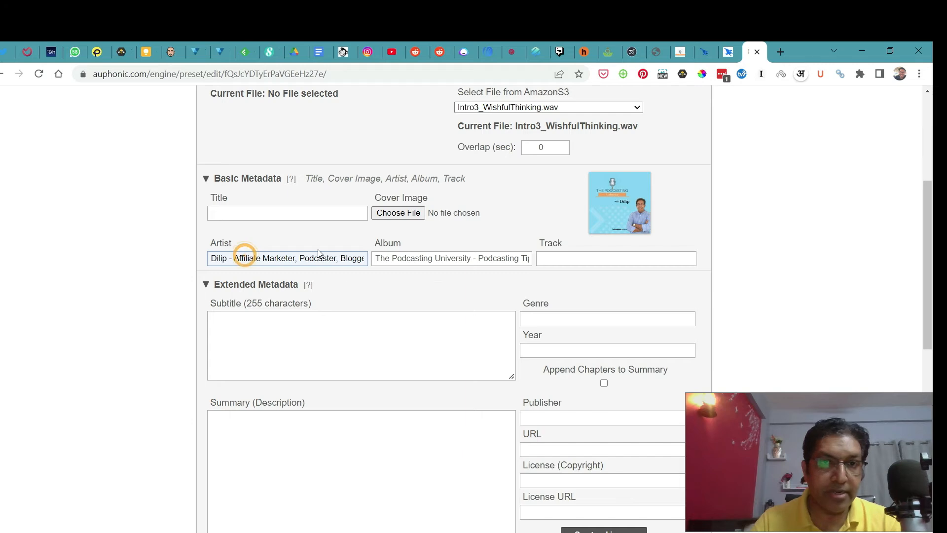
left_click(436, 258)
scroll(436, 257, "down", 4)
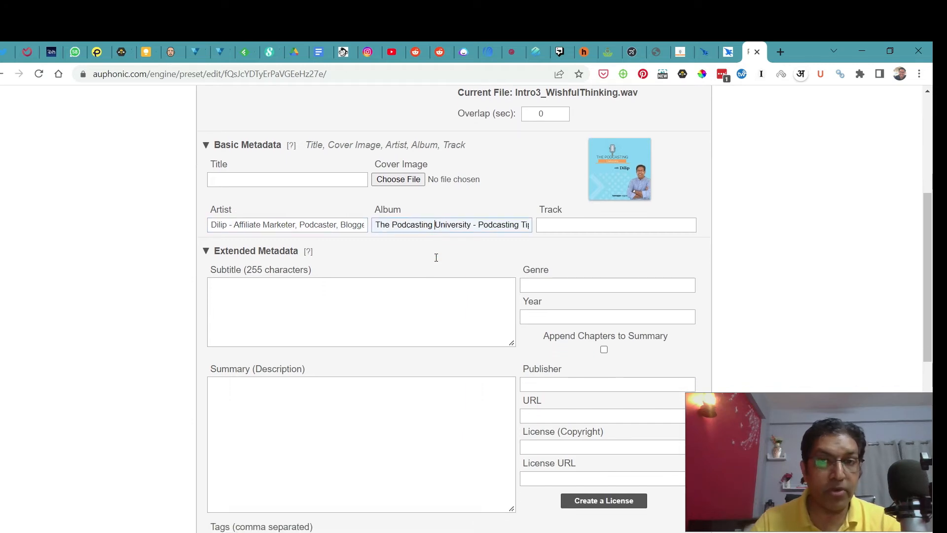
left_click(257, 221)
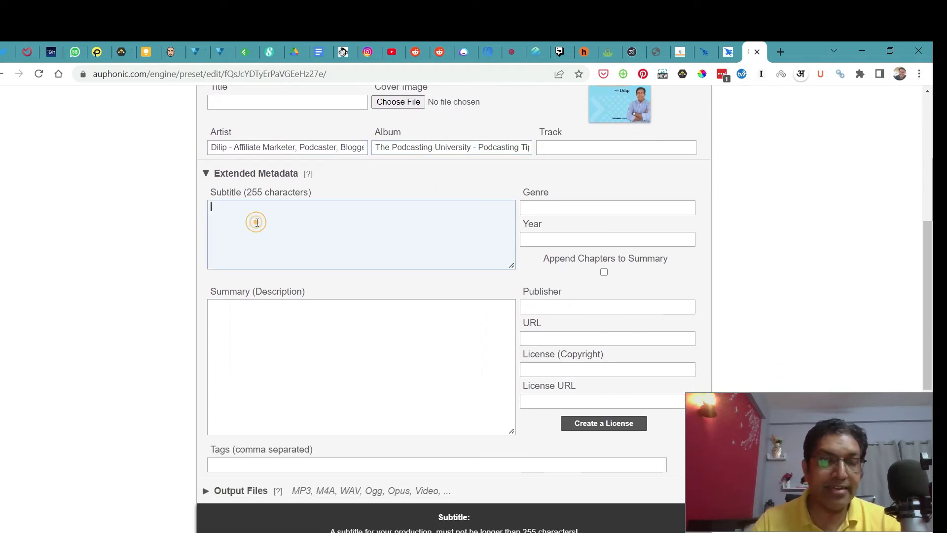
left_click(563, 206)
type("Podcast")
key("ctrl+a")
type("Edu")
key("Tab")
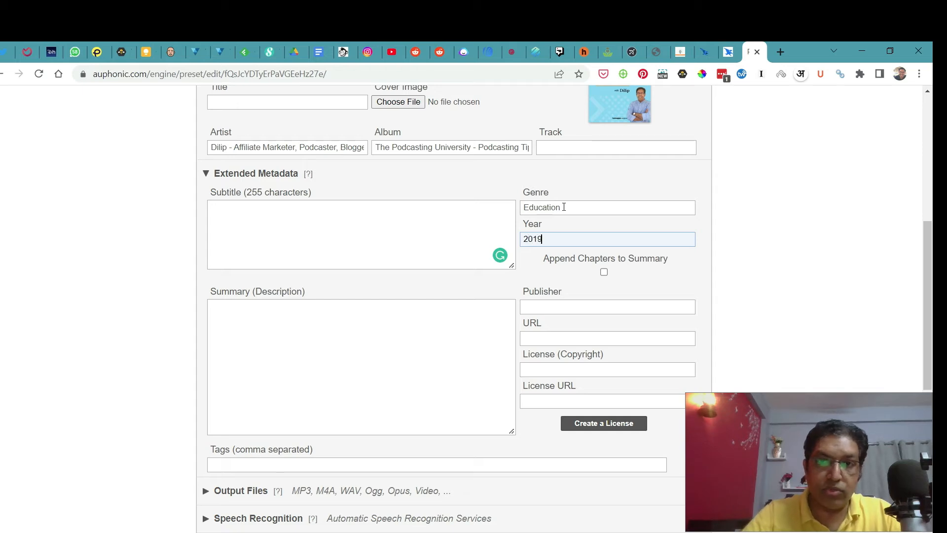
scroll(564, 206, "down", 1)
left_click(582, 268)
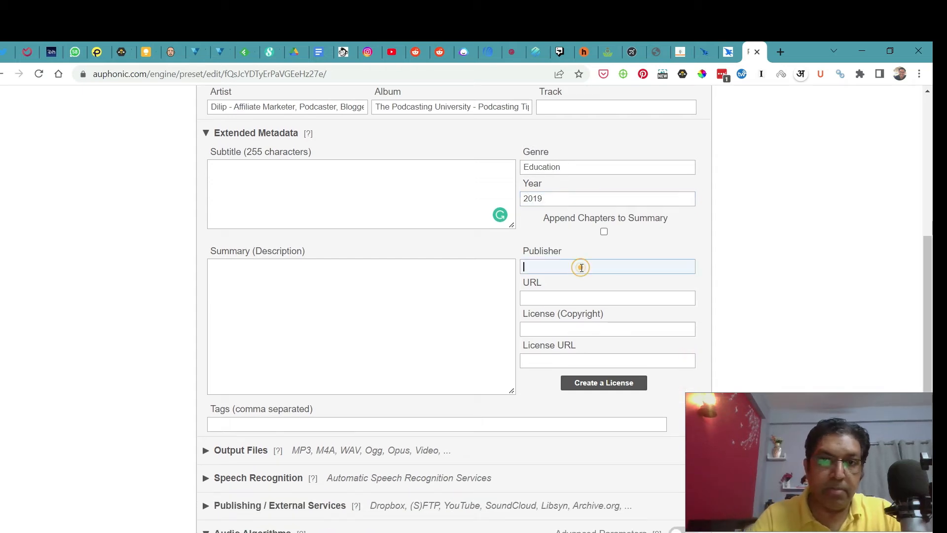
type("The Podcastin")
type("g Unvier")
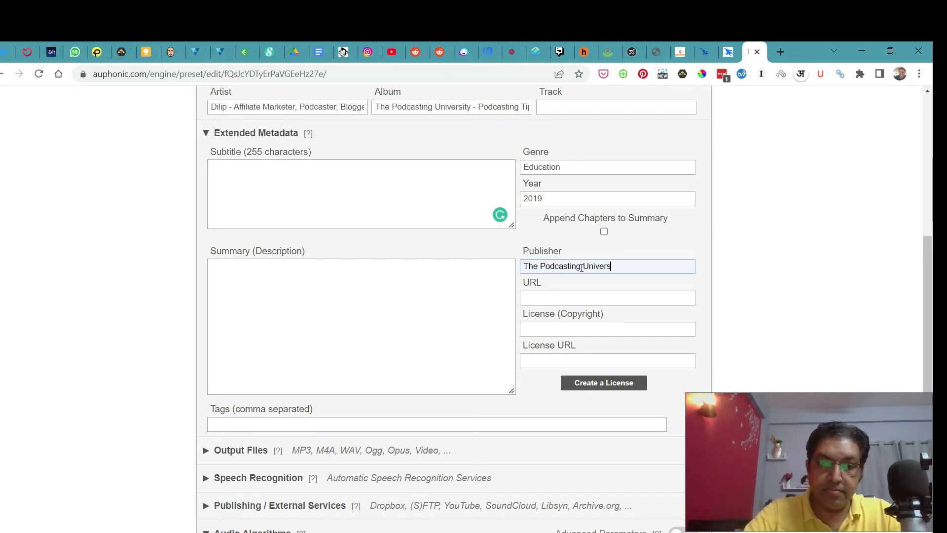
key("Tab")
type("h")
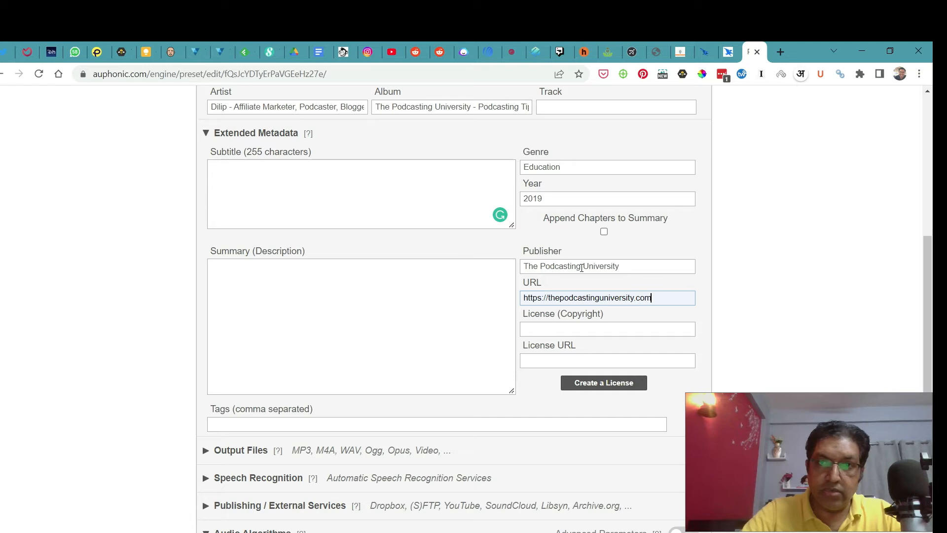
key("Tab")
scroll(581, 268, "down", 2)
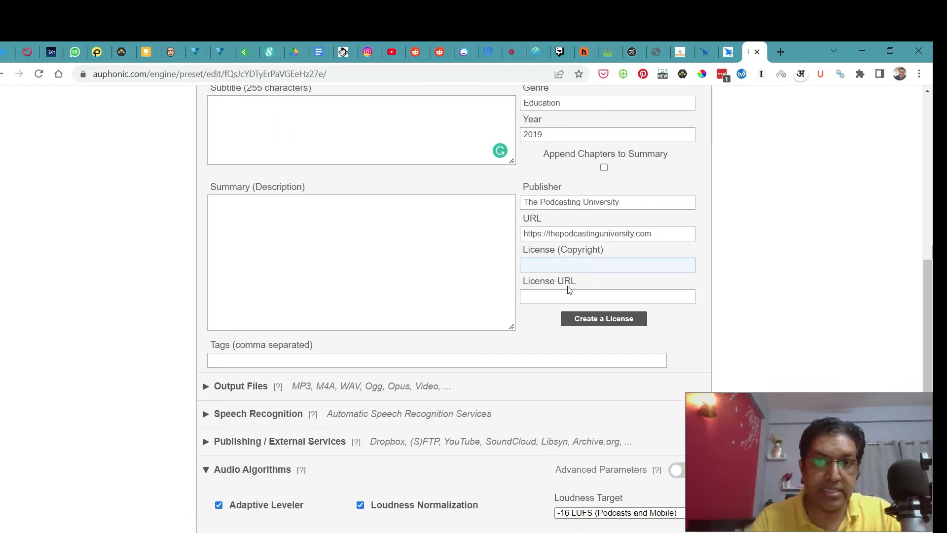
- Add the tags "podcasting, podcasting university" to the preset's extended metadata
left_click(557, 296)
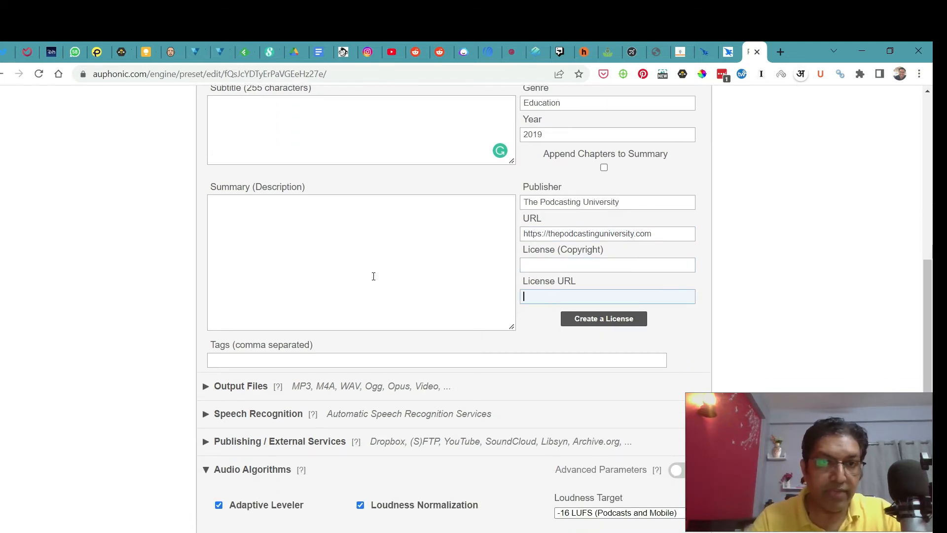
left_click(336, 275)
scroll(336, 275, "down", 2)
left_click(294, 308)
type("podcasting, podcasting university")
scroll(223, 259, "down", 1)
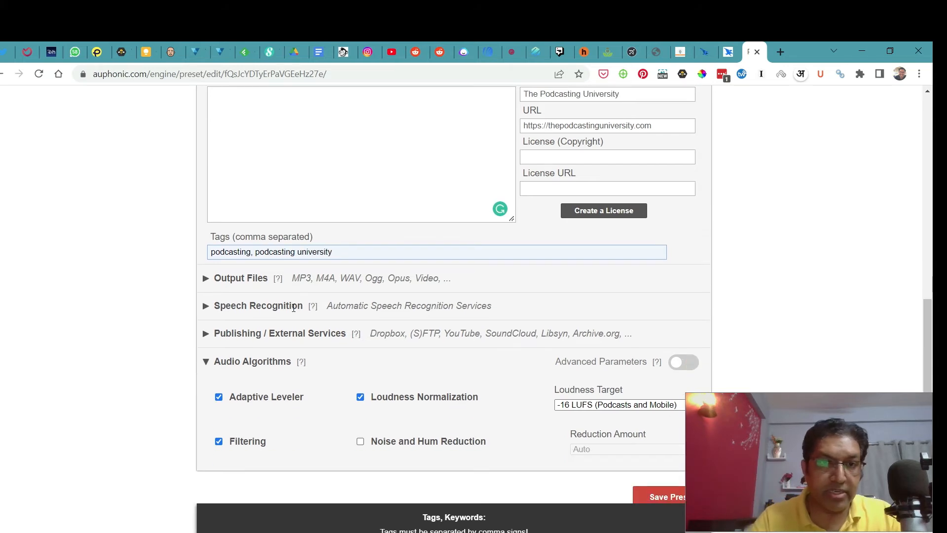
- Review the bitrate and format choices for the preset's MP3 output file
left_click(223, 259)
scroll(221, 259, "down", 1)
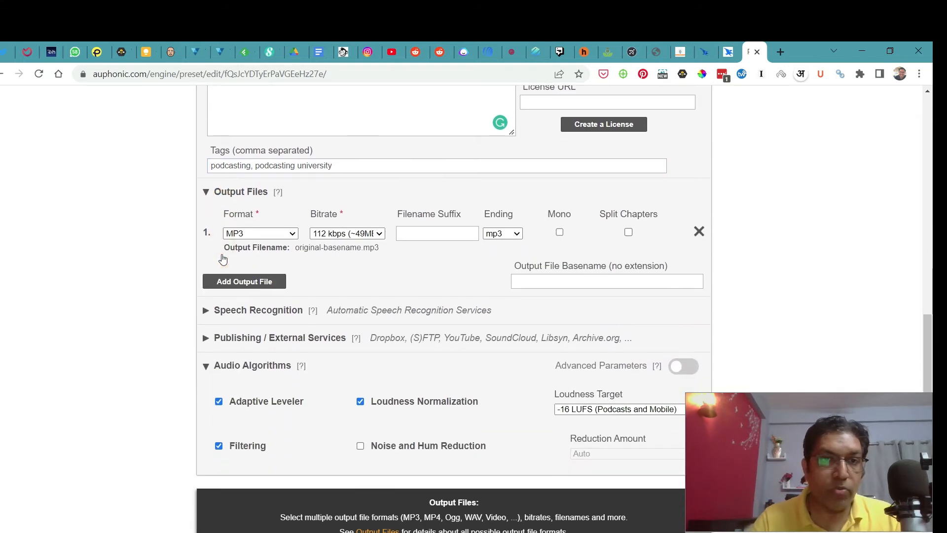
left_click(376, 237)
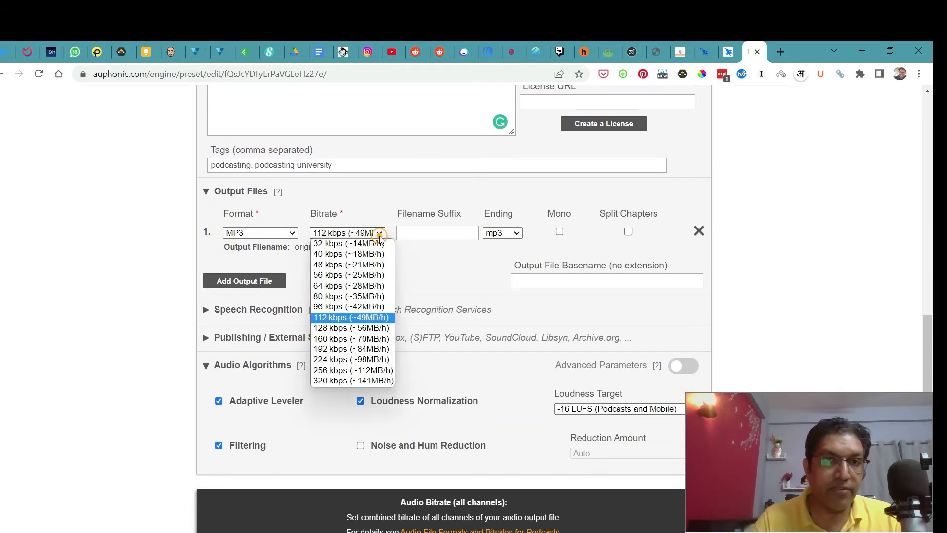
left_click(370, 203)
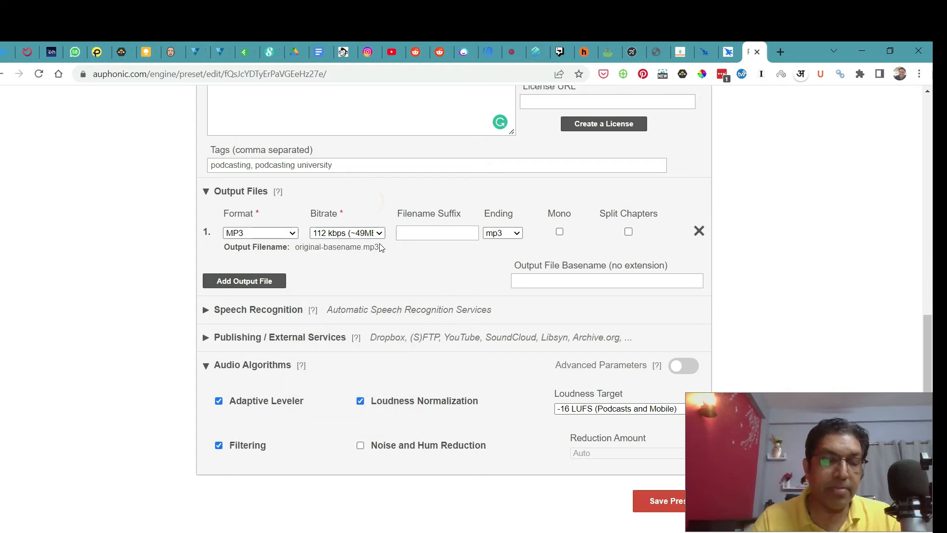
left_click(290, 233)
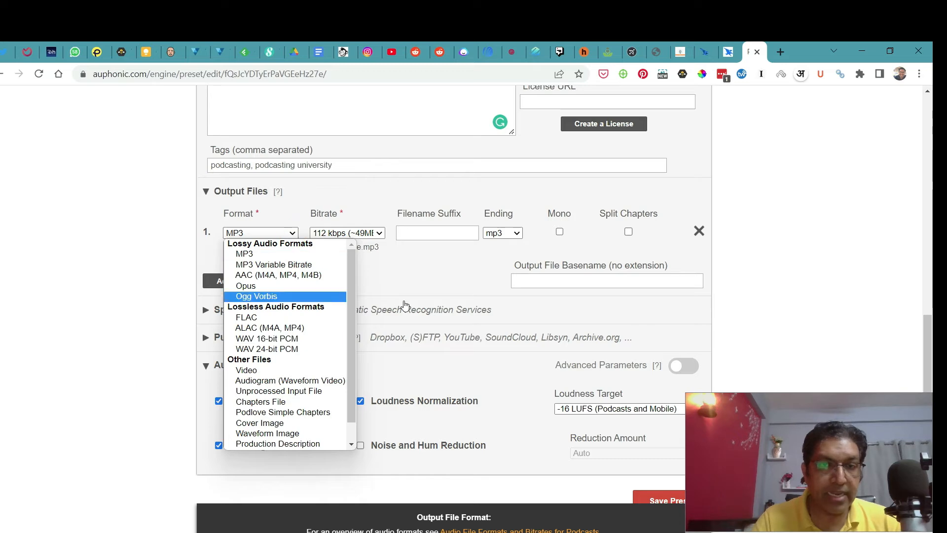
left_click(443, 263)
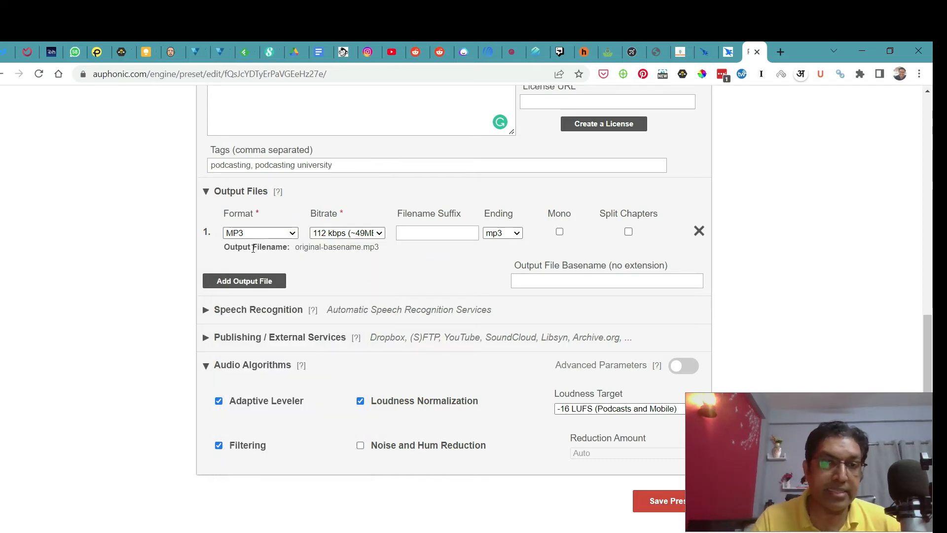
- Examine the preset's speech recognition service choices and its publishing and external services settings
scroll(253, 249, "down", 1)
scroll(338, 243, "down", 1)
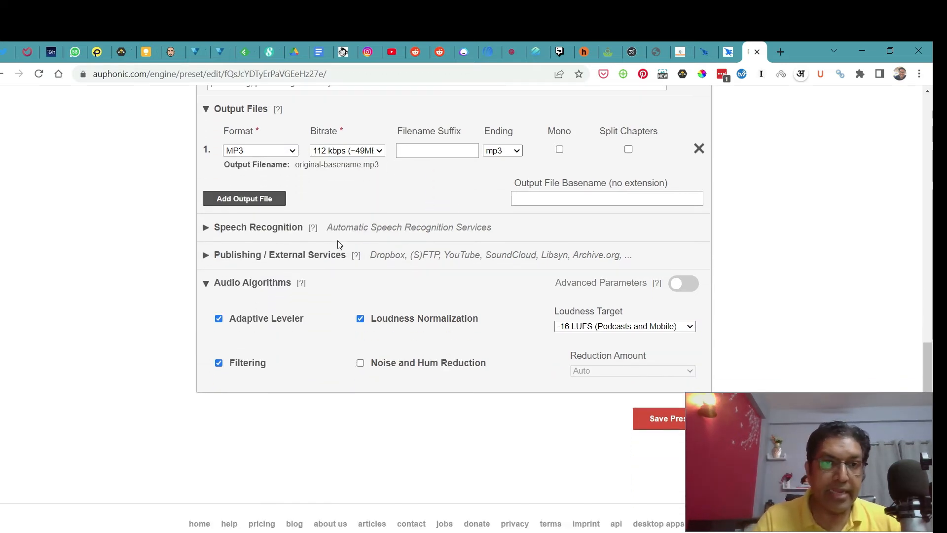
left_click(277, 210)
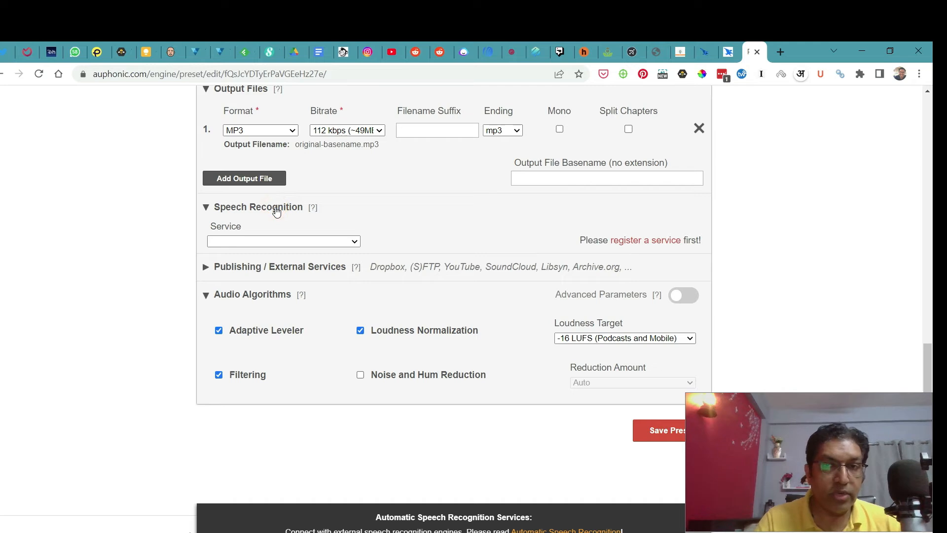
left_click(355, 243)
left_click(356, 247)
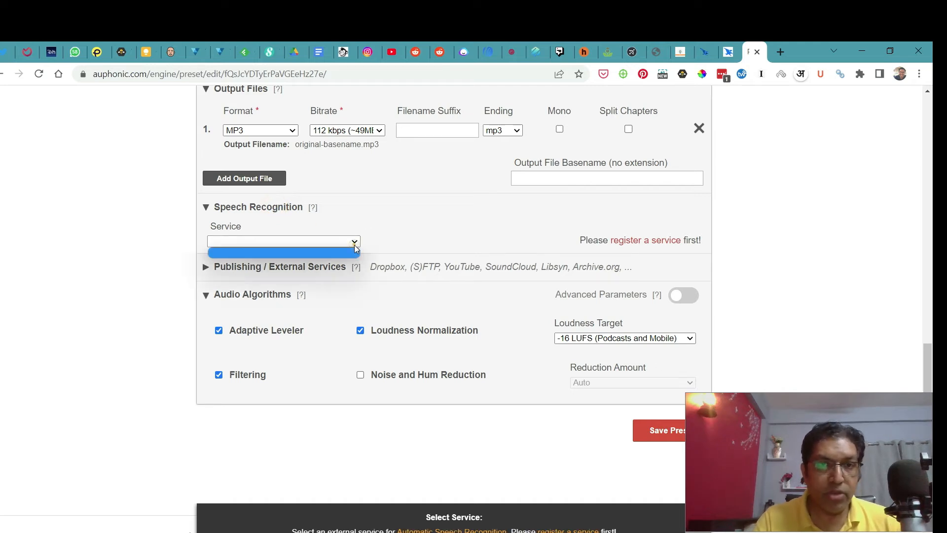
left_click(466, 219)
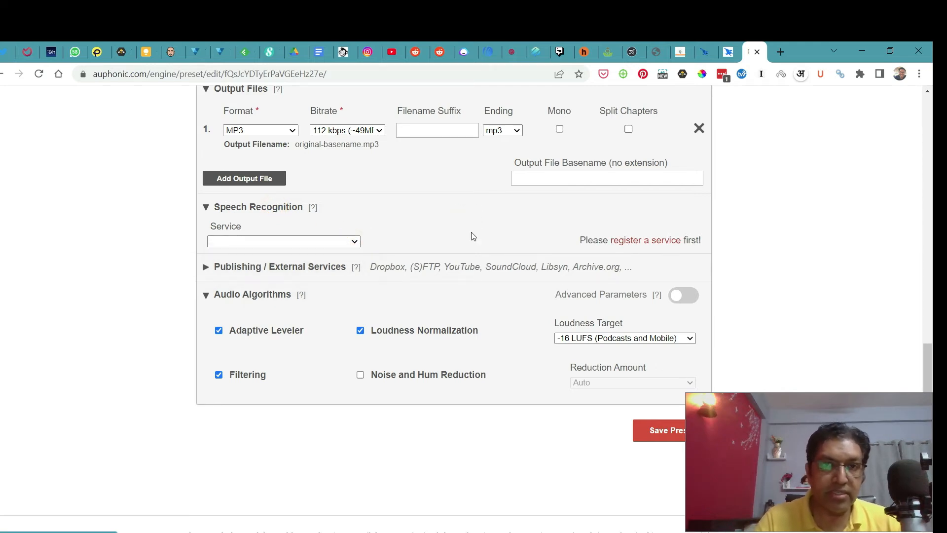
scroll(470, 235, "down", 1)
left_click(296, 231)
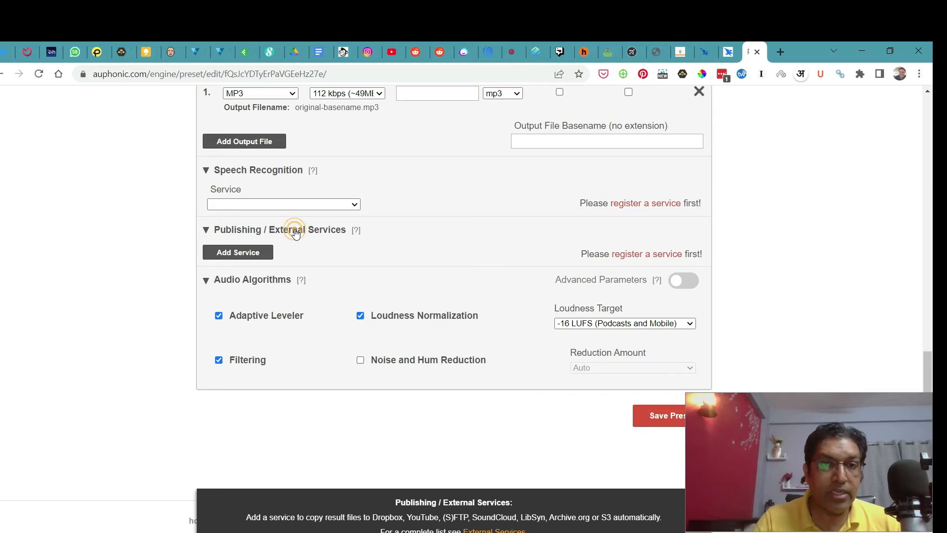
- Enable Noise and Hum Reduction in the preset's audio algorithms, leave advanced parameters off, and save the preset
scroll(297, 231, "down", 2)
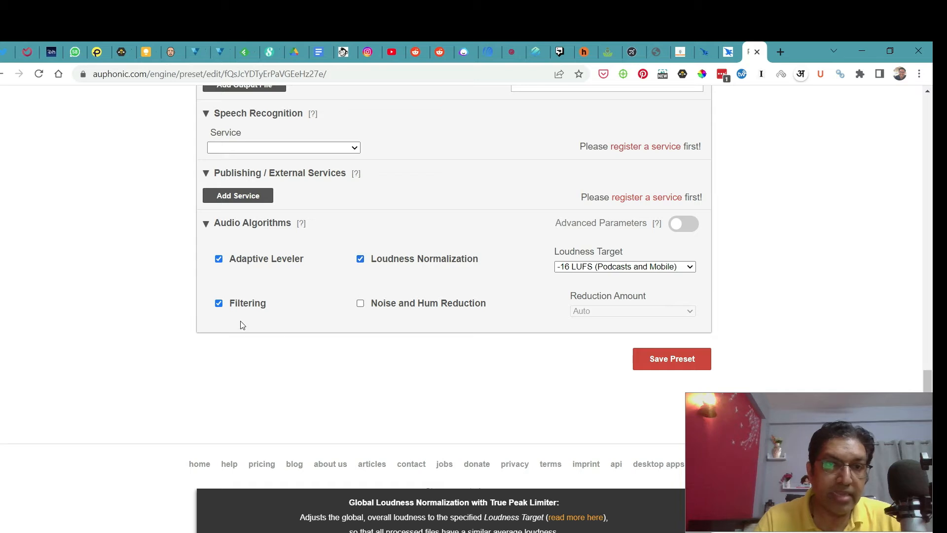
left_click(360, 303)
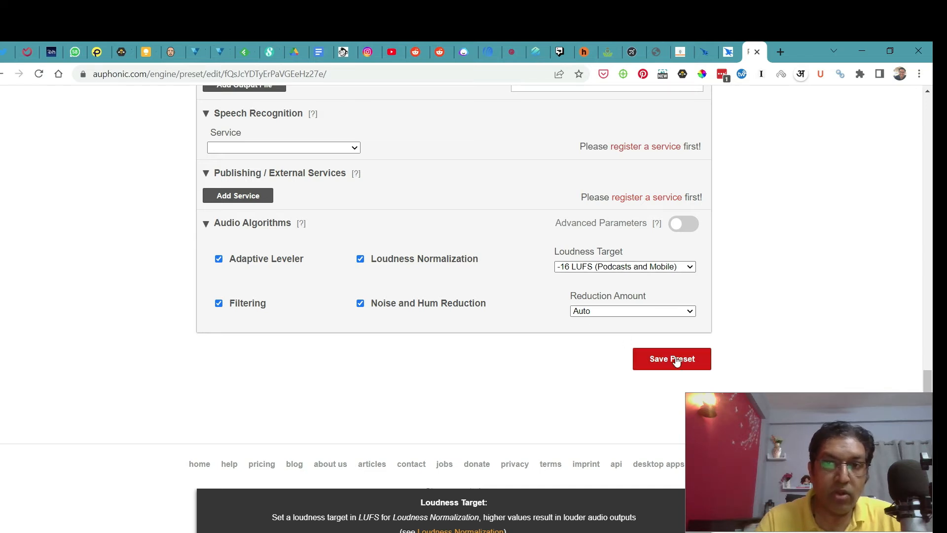
left_click(686, 224)
scroll(398, 274, "down", 1)
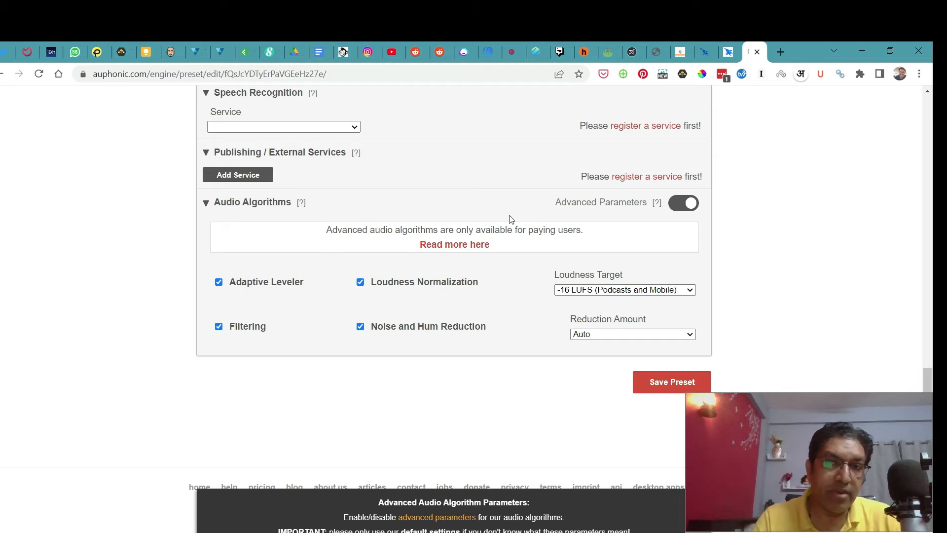
left_click(683, 204)
left_click(678, 338)
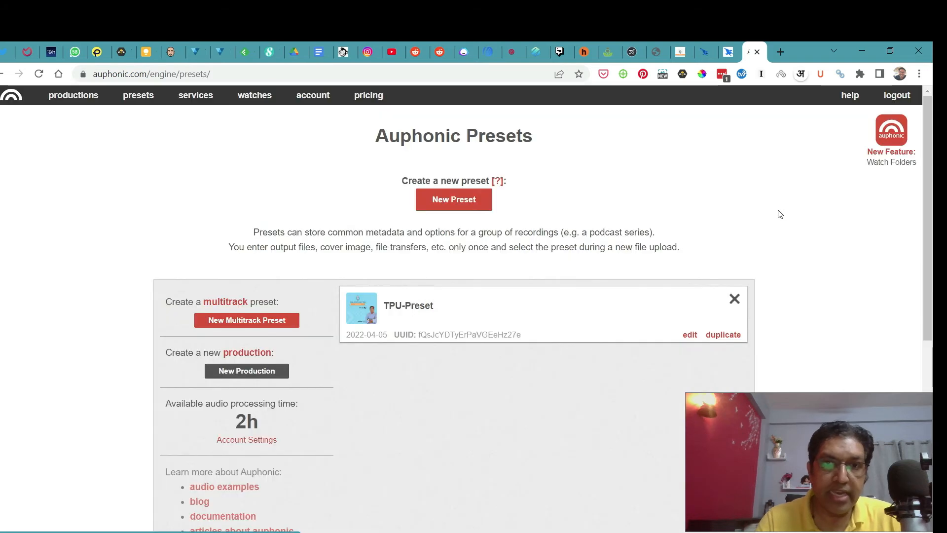
- Create a new production based on TPU-Preset
scroll(780, 214, "down", 2)
scroll(780, 215, "up", 1)
scroll(781, 214, "up", 1)
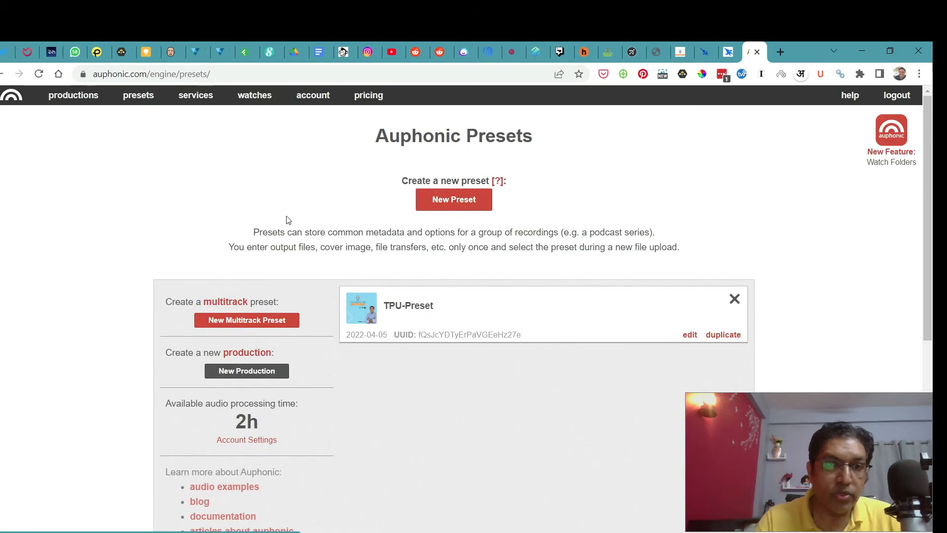
left_click(258, 375)
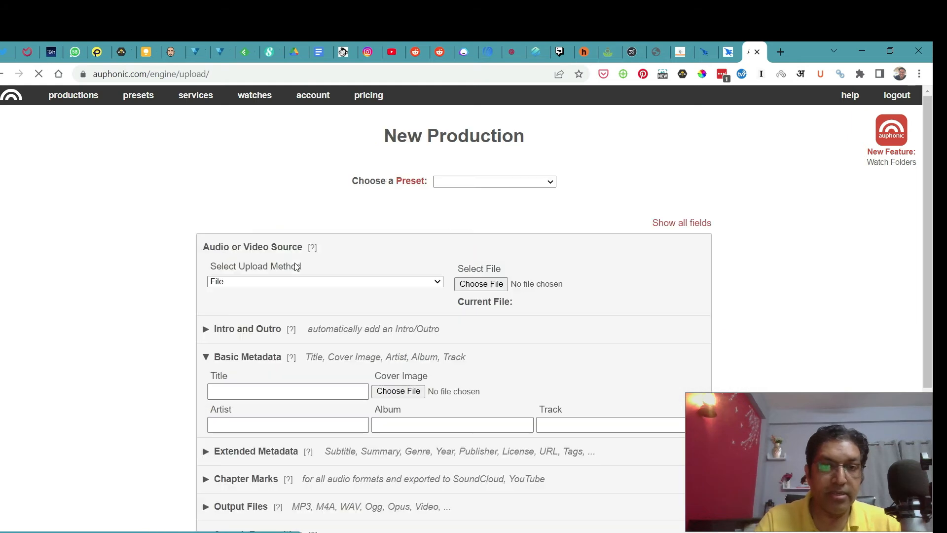
scroll(295, 267, "down", 1)
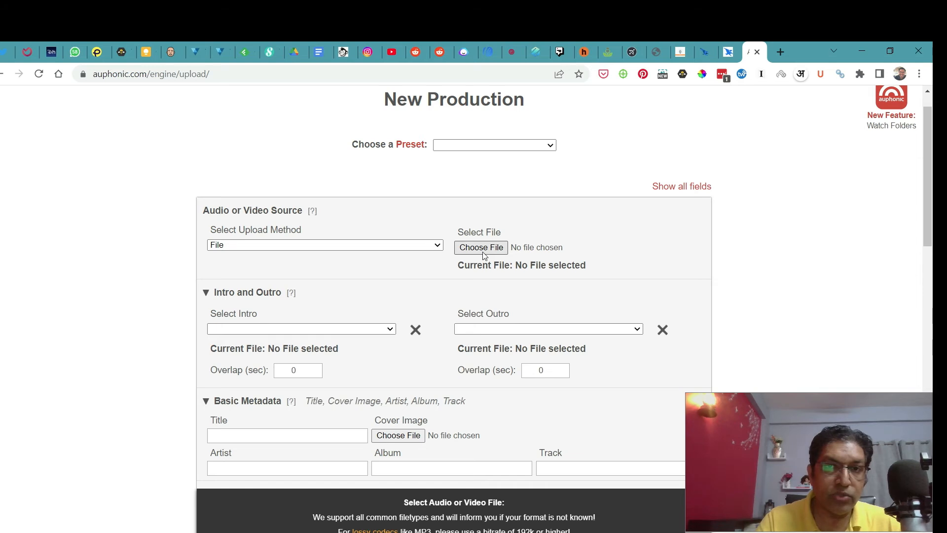
left_click(525, 147)
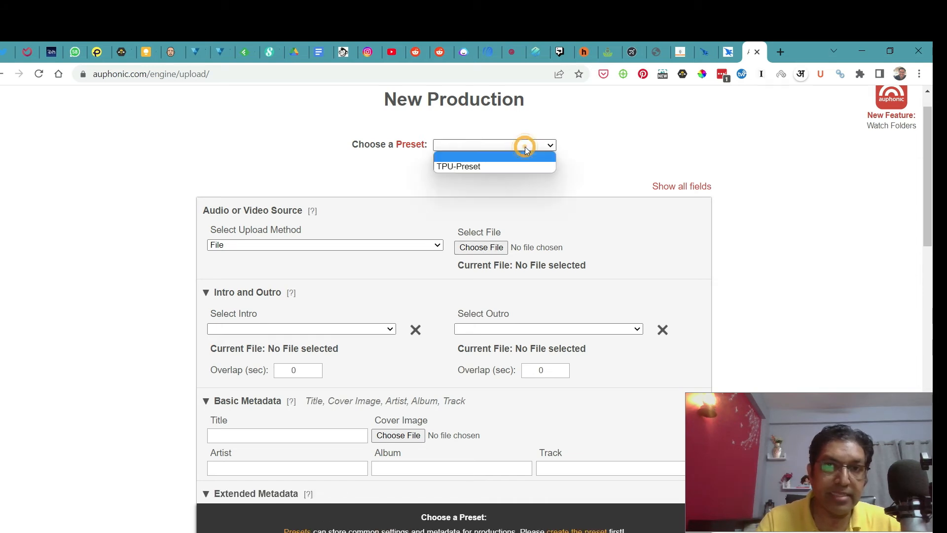
left_click(478, 166)
scroll(354, 174, "down", 1)
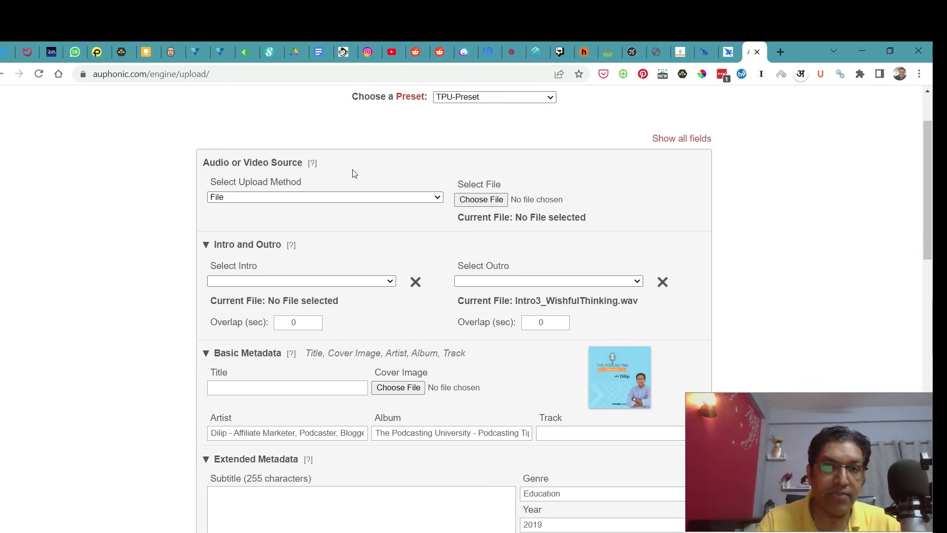
- Choose Episode68.wav from the Episode-68 project folder as the production's audio source
left_click(492, 201)
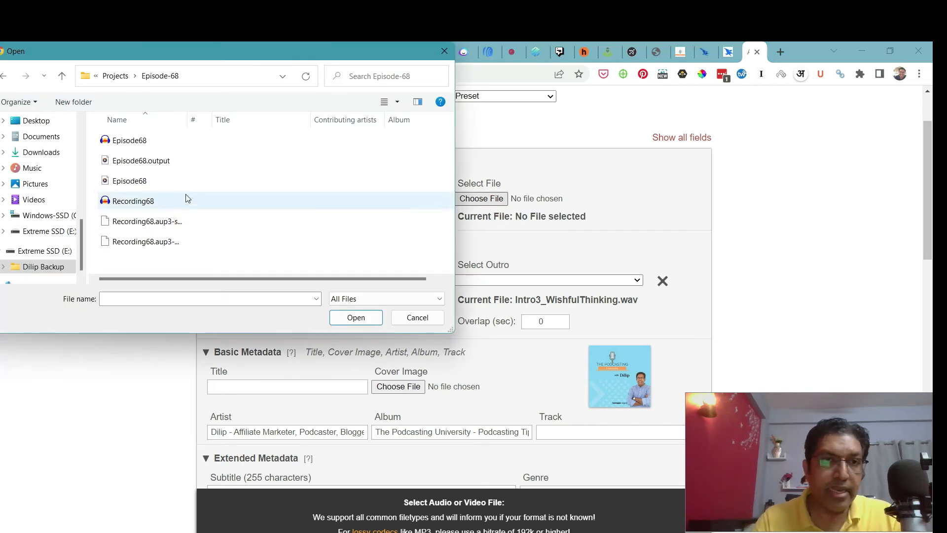
left_click(118, 183)
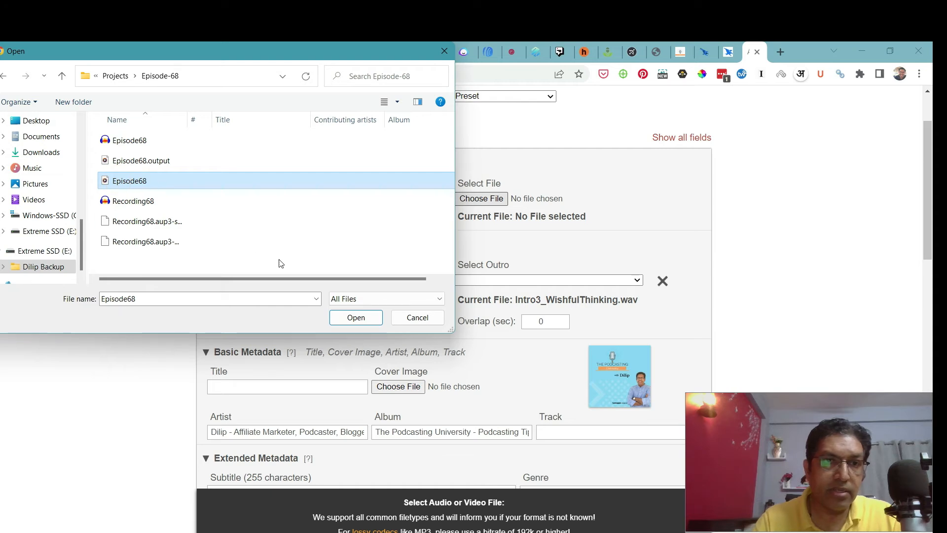
left_click(367, 319)
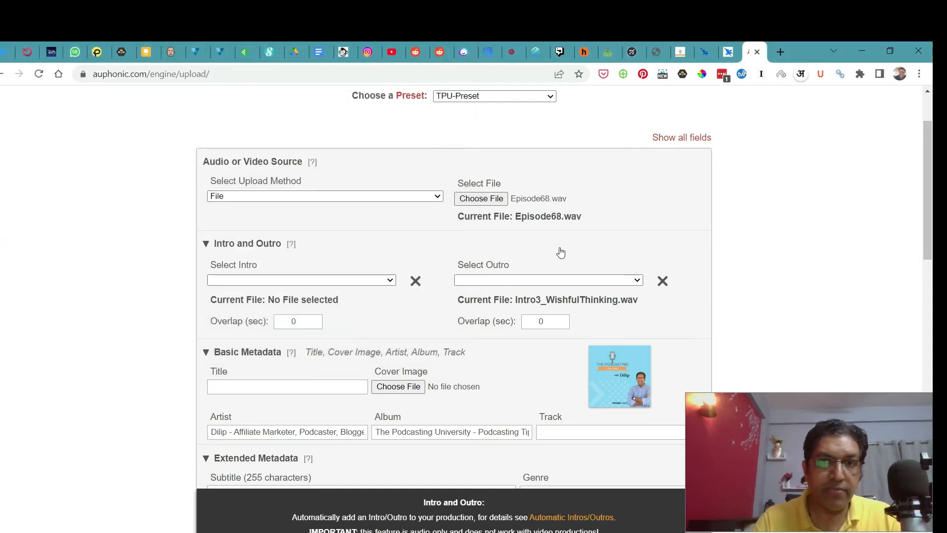
- Check the production's settings through to the audio algorithms, start the production, and allow the site's notifications
scroll(432, 232, "down", 1)
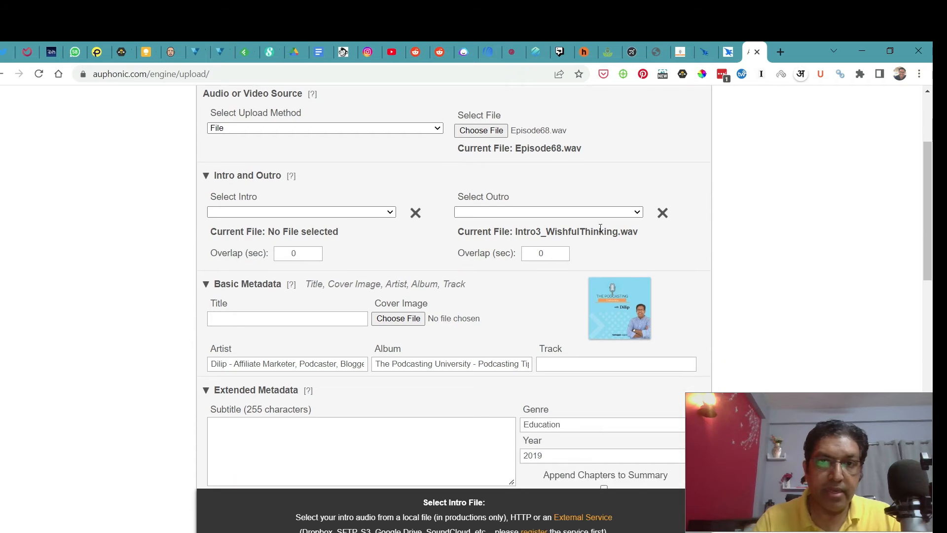
scroll(617, 237, "down", 2)
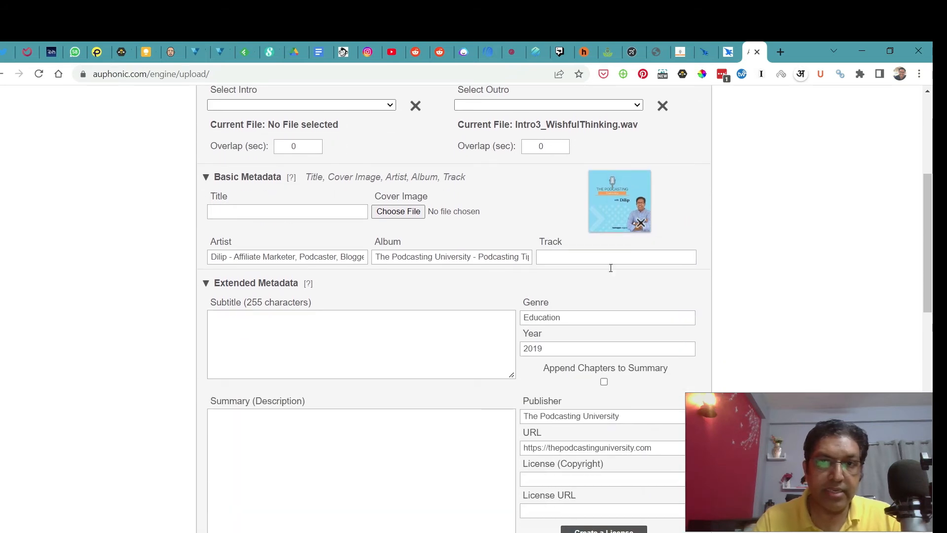
scroll(555, 242, "down", 2)
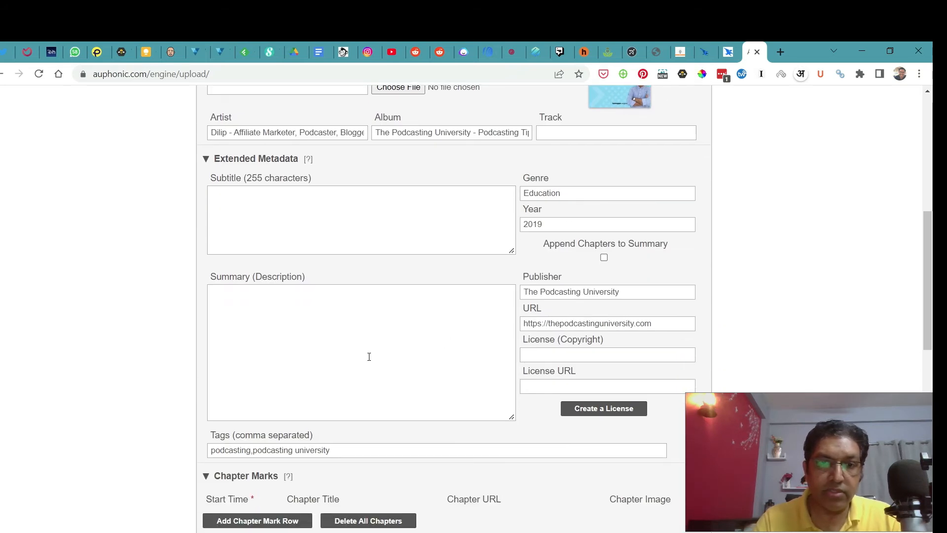
scroll(369, 356, "down", 6)
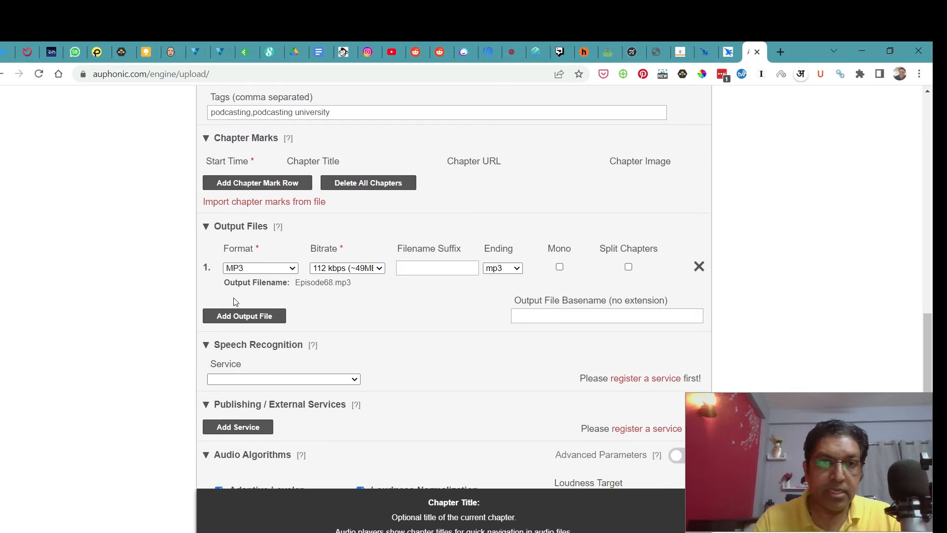
scroll(489, 317, "down", 4)
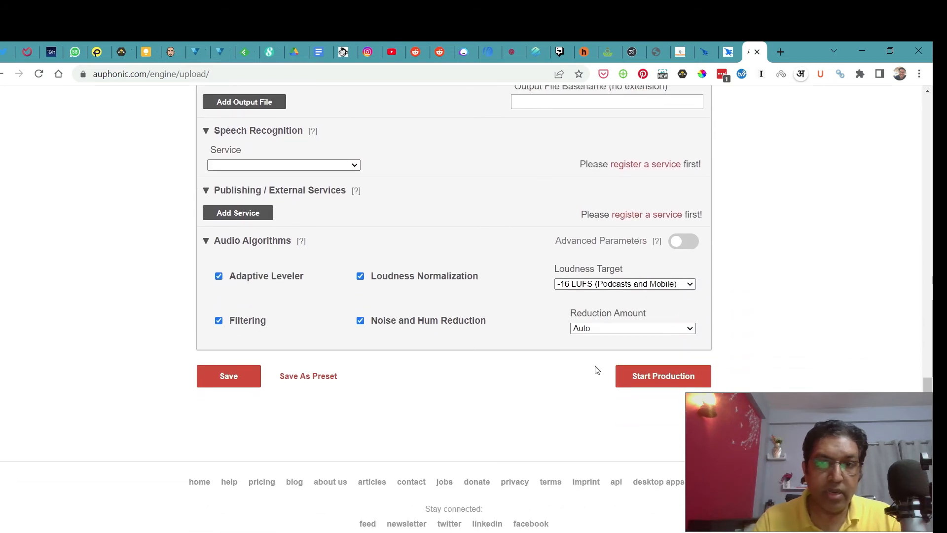
left_click(679, 376)
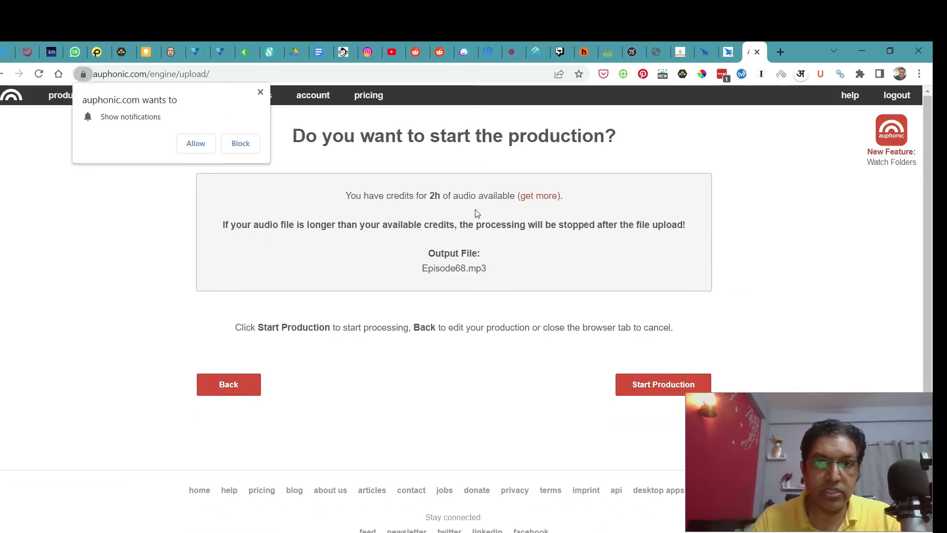
left_click(197, 144)
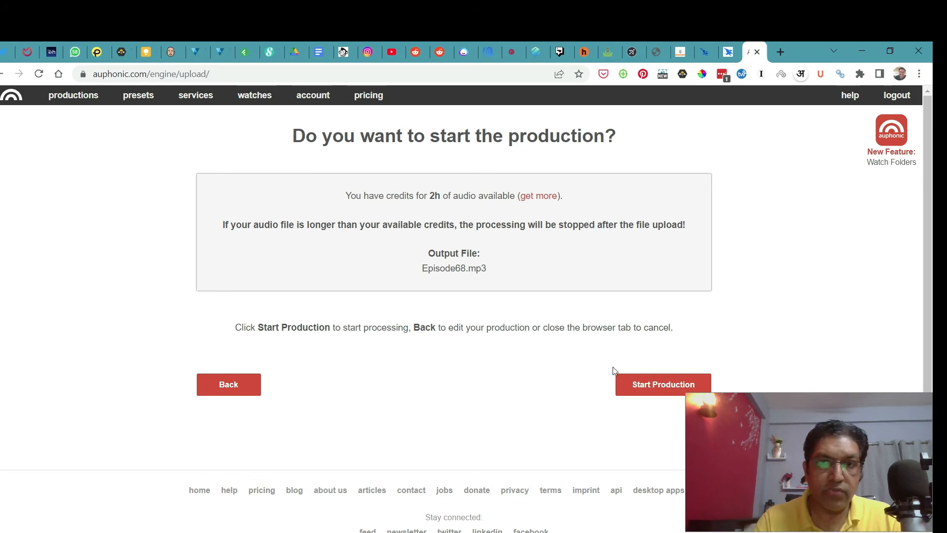
left_click(635, 385)
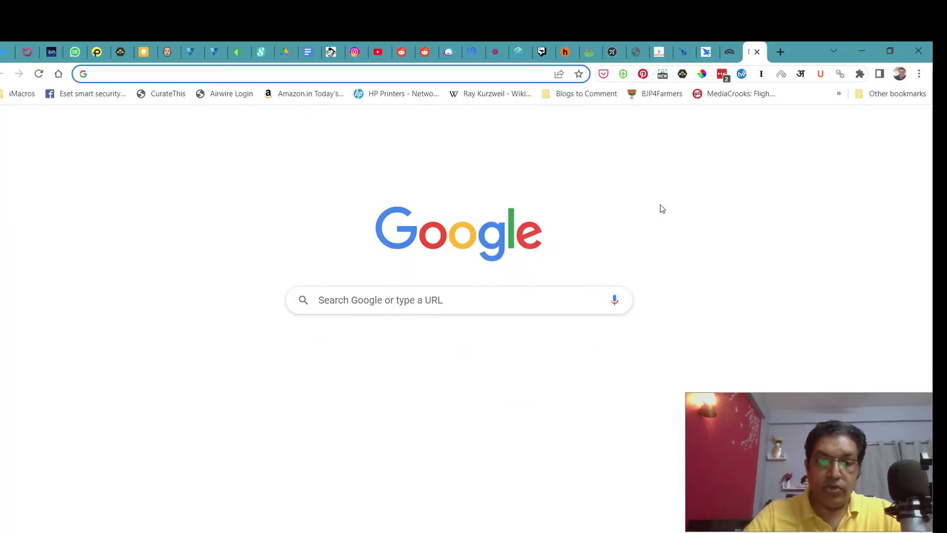
type("level")
key("BackSpace")
key("BackSpace")
key("BackSpace")
key("BackSpace")
key("BackSpace")
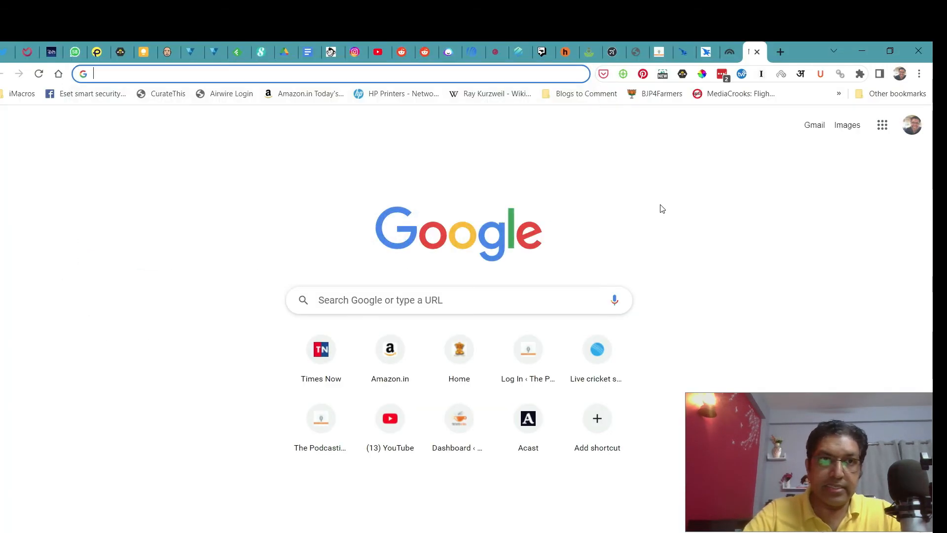
- Search Google for "cn levelator download" and open CNET's download page for The Levelator
type("cn level")
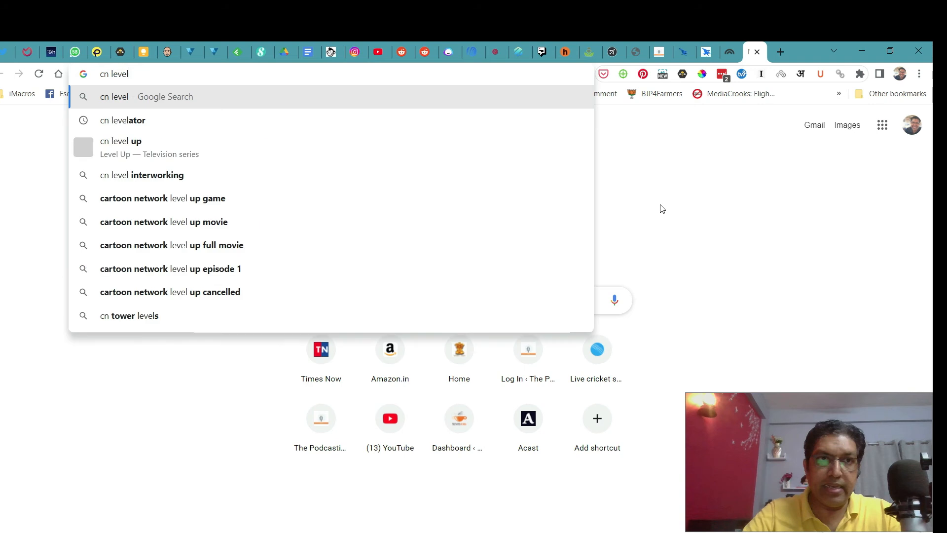
type("ator down")
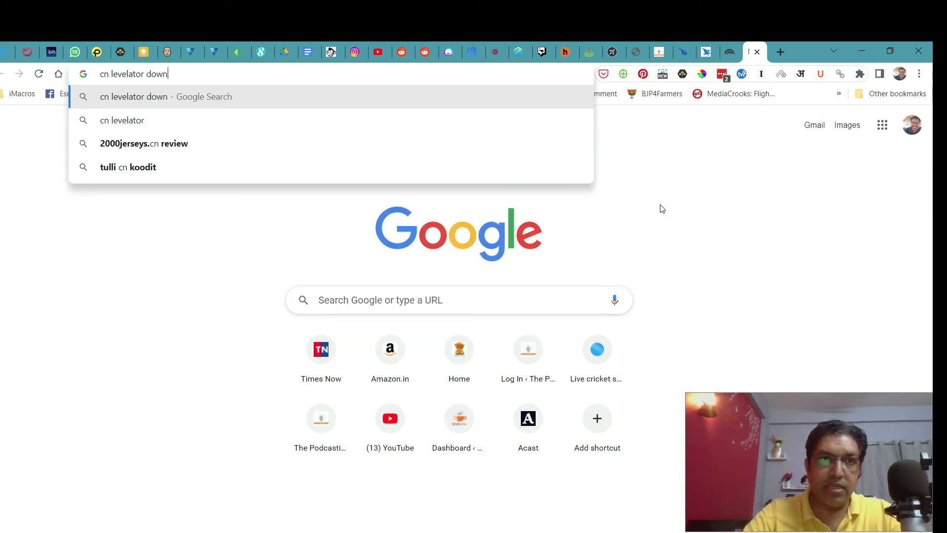
type("load")
key("Return")
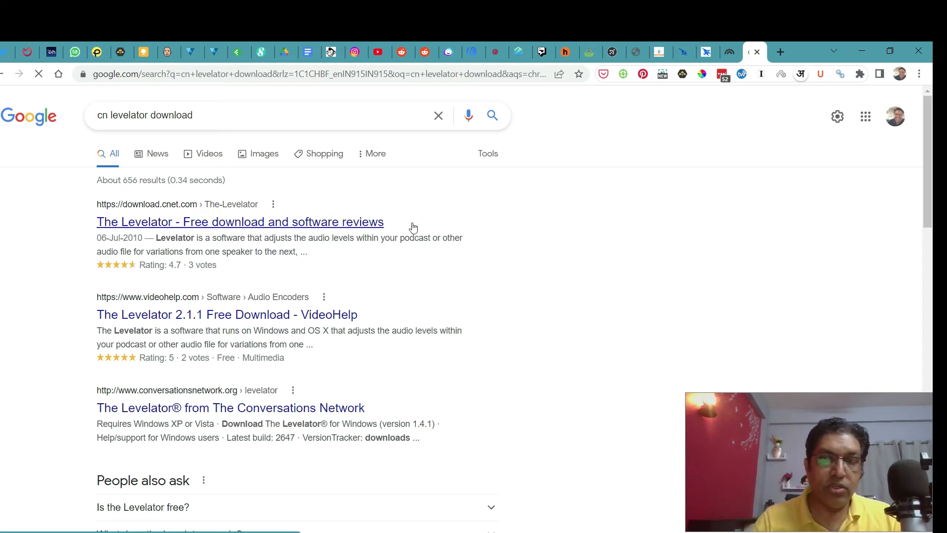
left_click(373, 227)
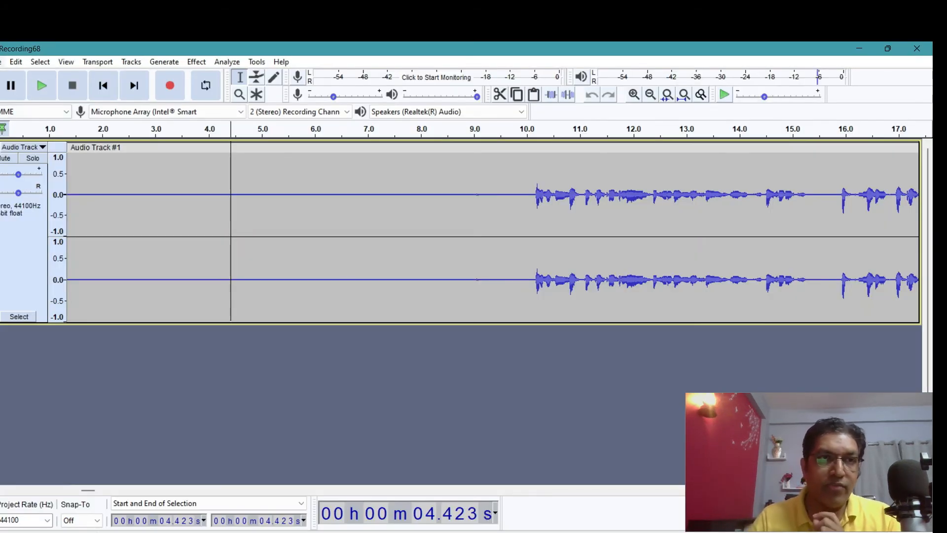
left_click(2, 62)
left_click(71, 151)
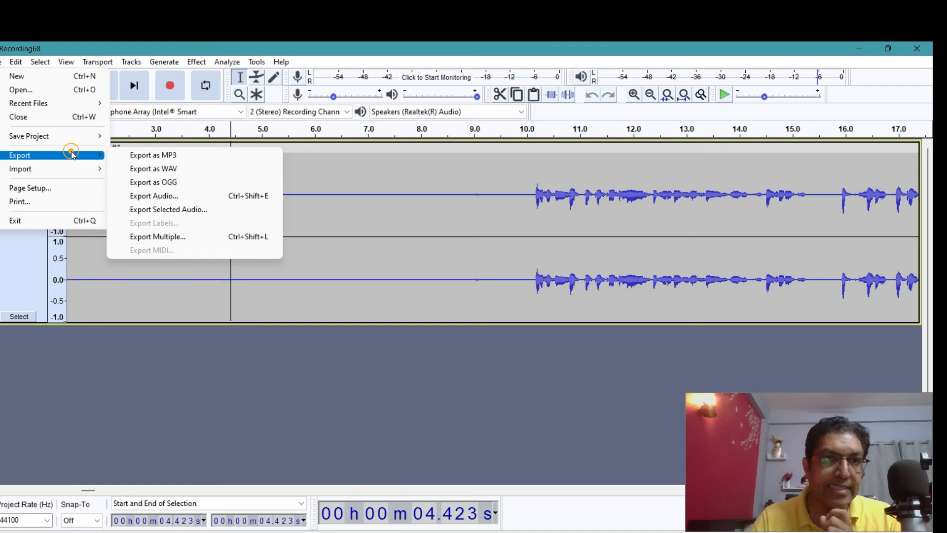
left_click(182, 170)
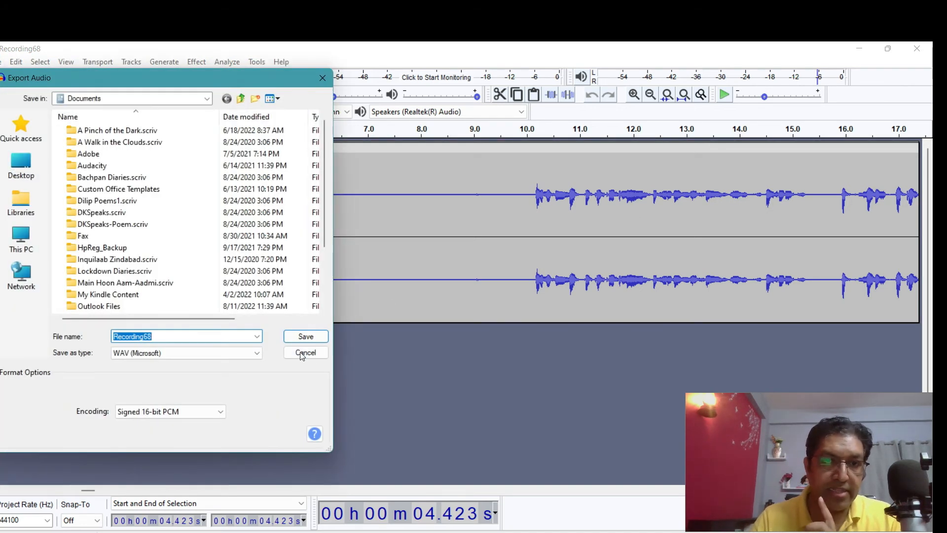
left_click(303, 354)
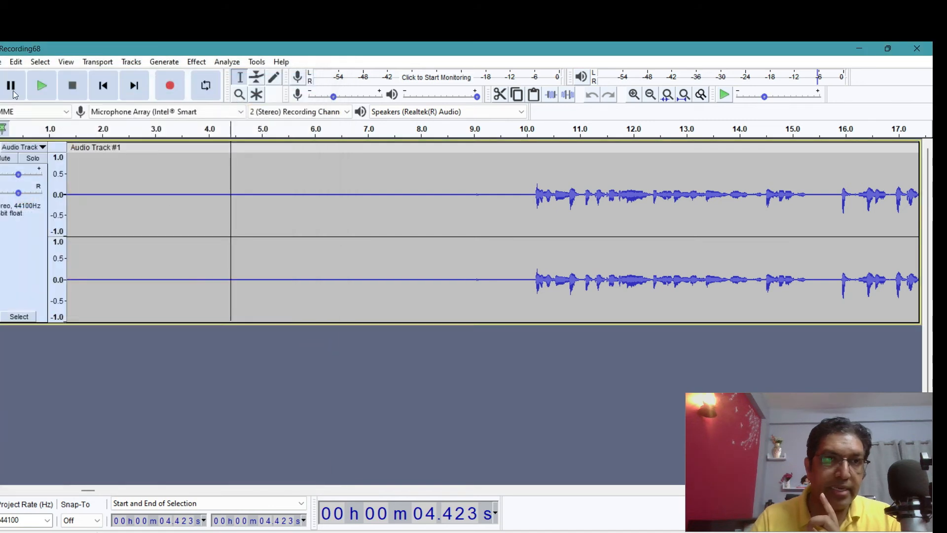
- Export the recording as a WAV file named Recording68 into the Episode-68 folder, leaving the metadata tags empty
left_click(3, 62)
mouse_move(68, 158)
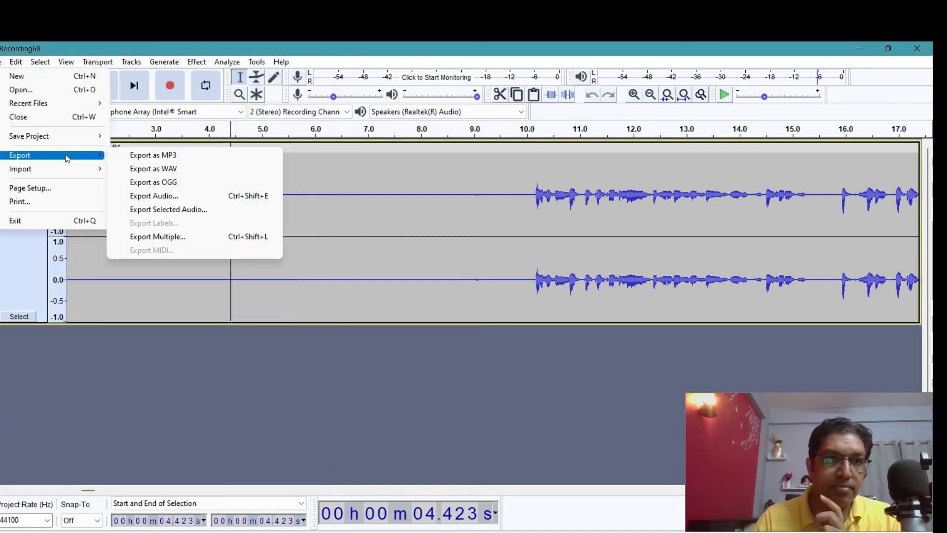
left_click(183, 169)
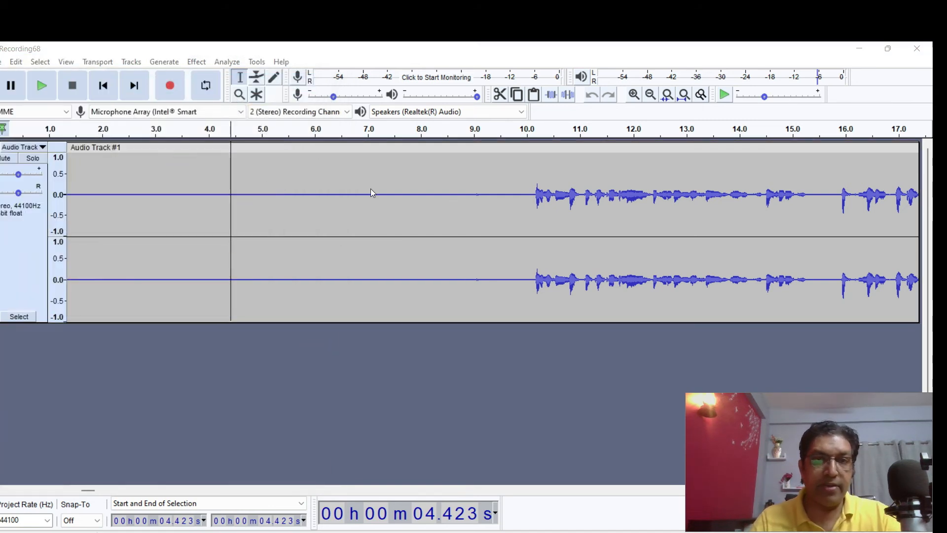
double_click(119, 180)
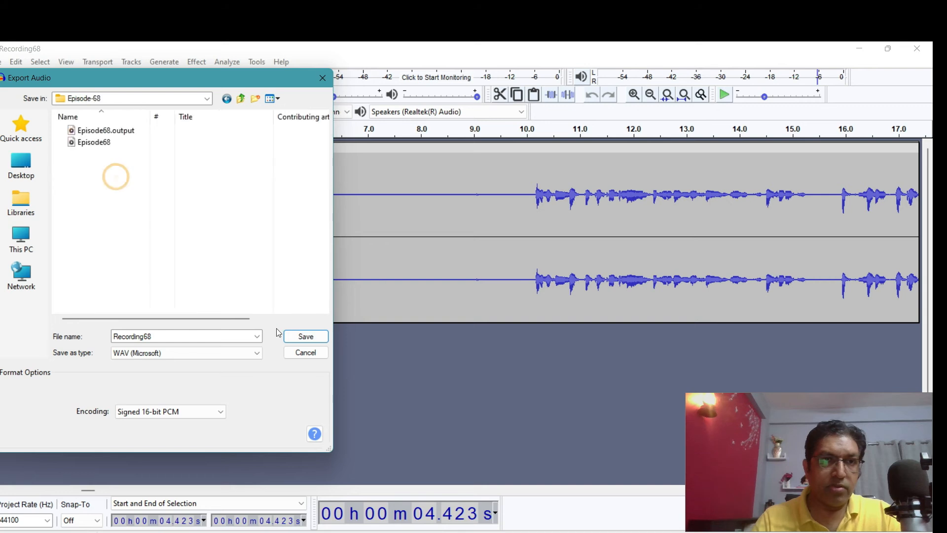
left_click(303, 337)
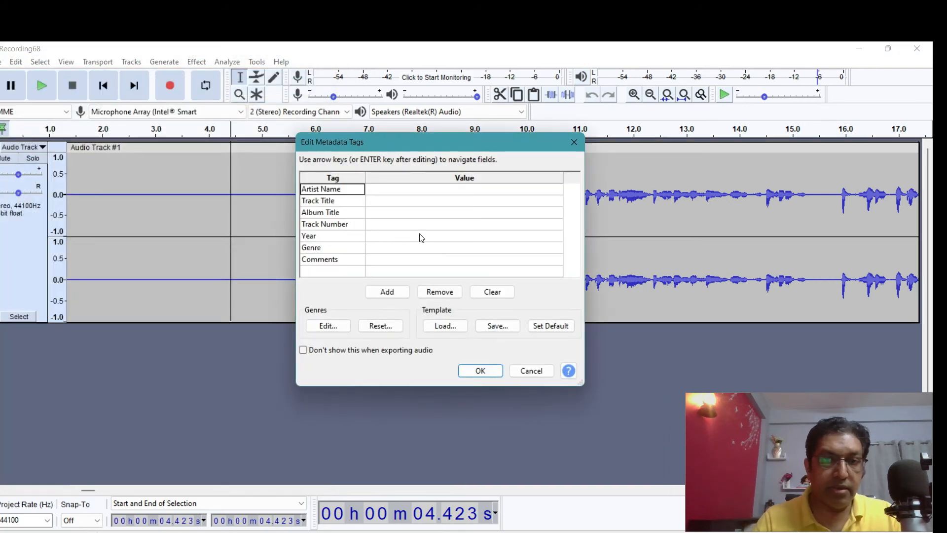
left_click(486, 370)
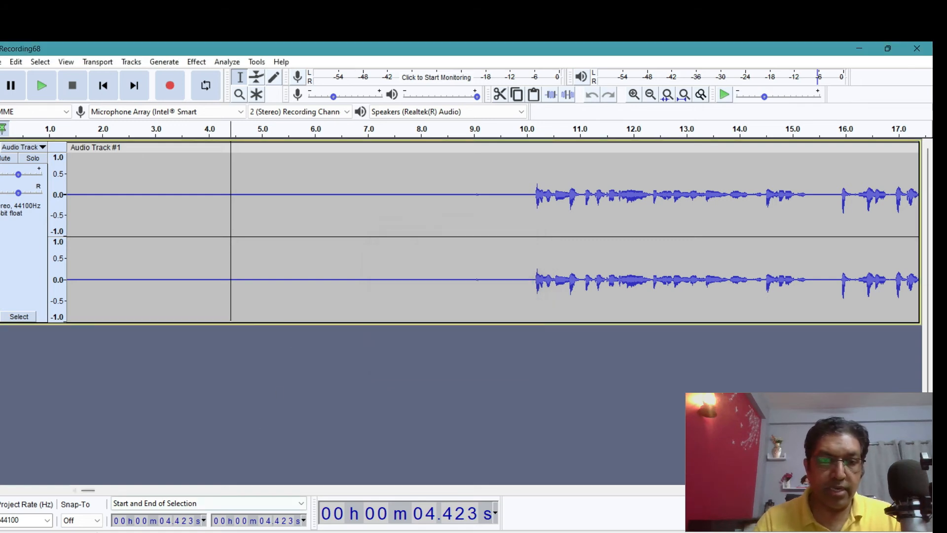
- Switch to File Explorer, open The Podcasting University's Projects > Episode-68 folder, and select the exported Recording68 WAV file
key("alt+Tab")
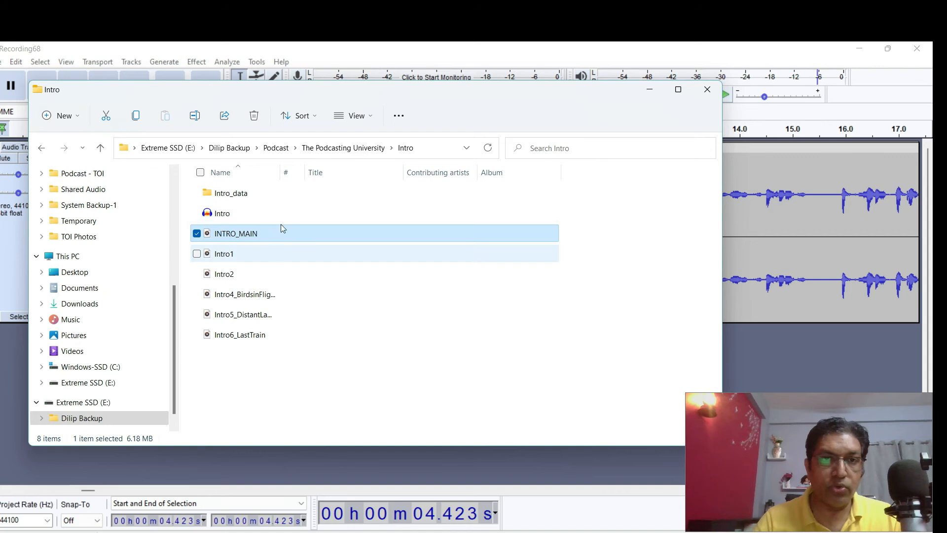
left_click(342, 149)
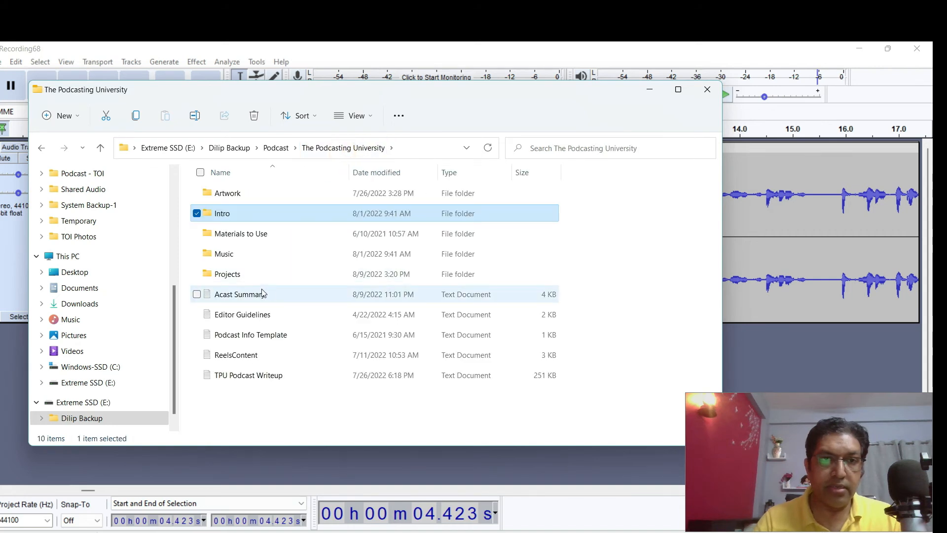
double_click(252, 274)
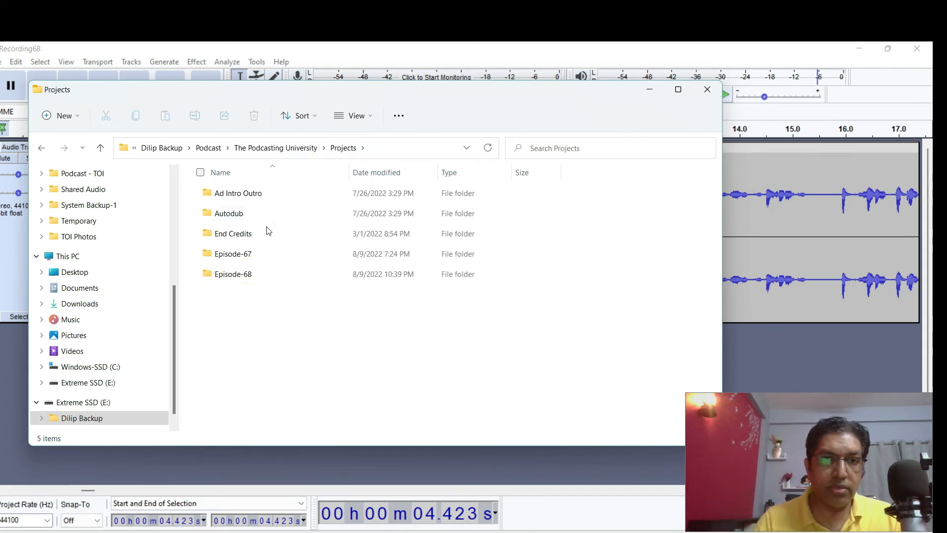
double_click(252, 274)
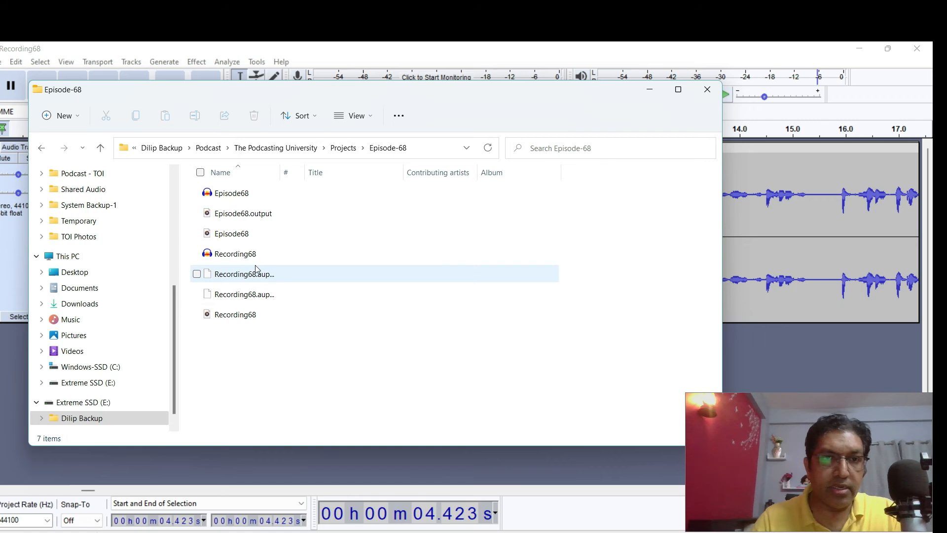
left_click(242, 314)
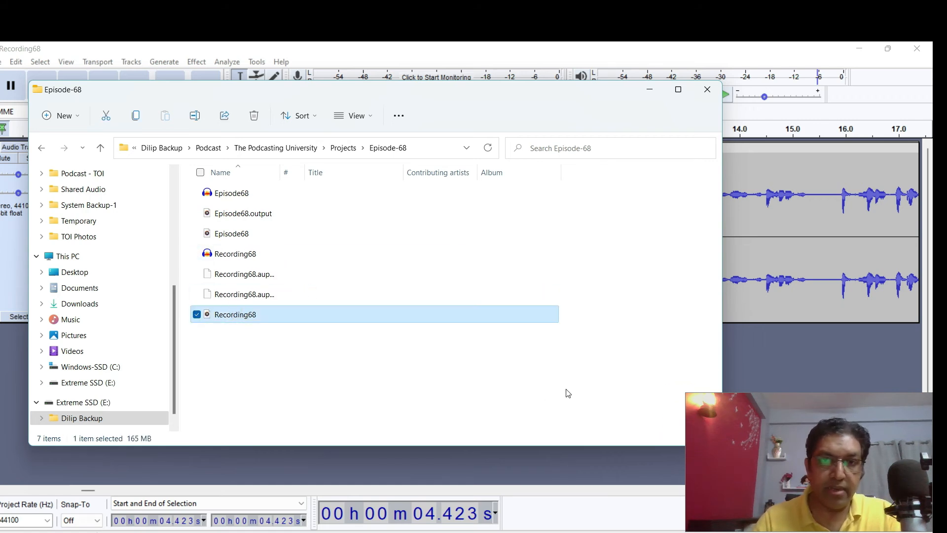
- Bring up The Levelator, process Recording68.wav from the Episode-68 folder with it, and close The Levelator
key("alt+Tab")
key("alt+Tab")
key("alt+Tab")
key("alt+Tab")
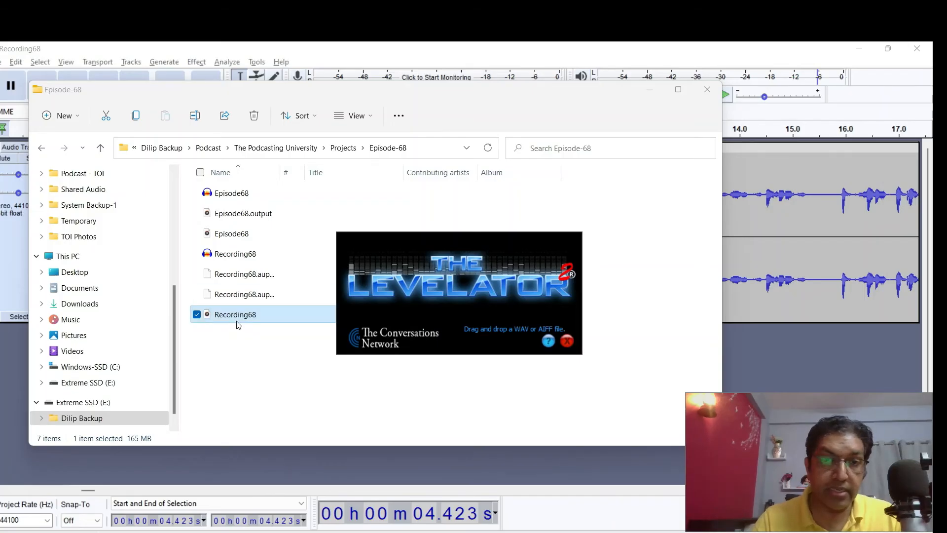
left_click_drag(219, 316, 437, 287)
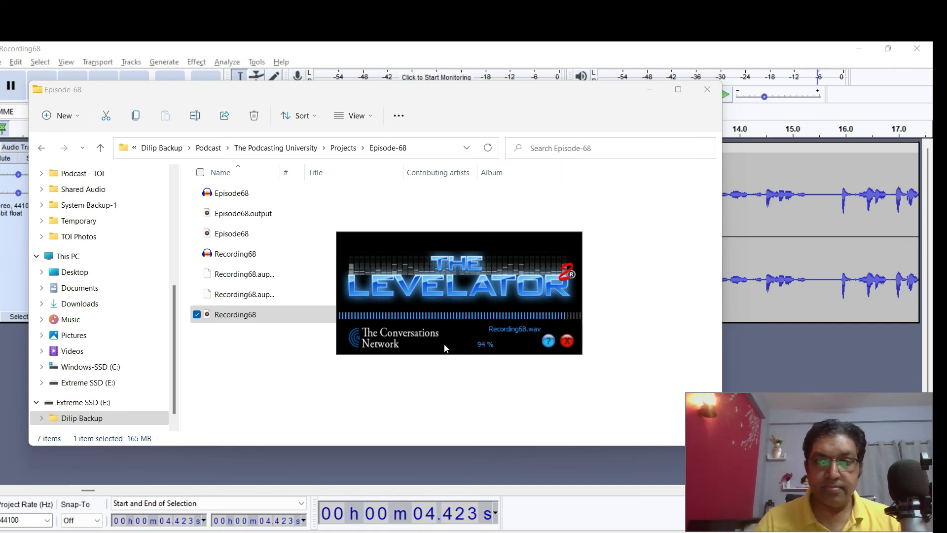
left_click(568, 342)
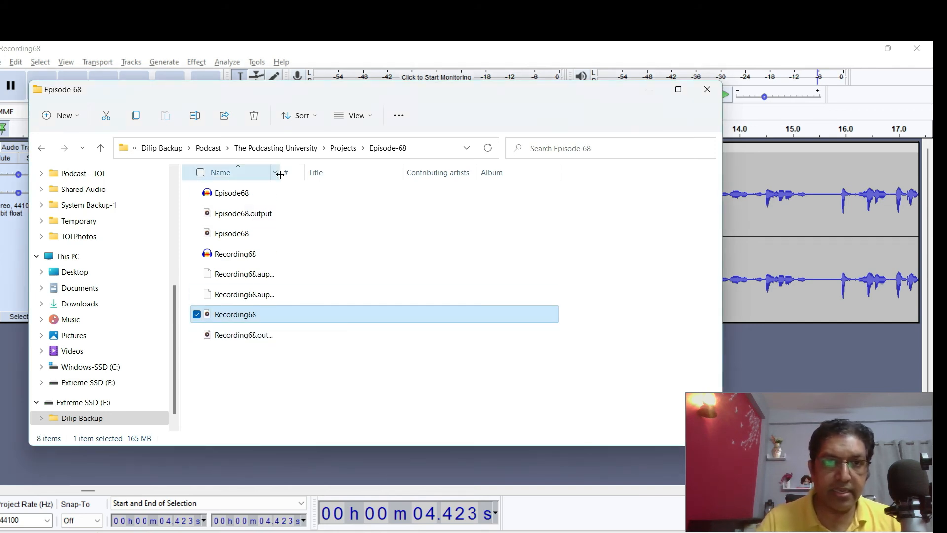
- Widen the Name column to show full file names, and load Recording68.output into a new Audacity project
left_click_drag(279, 174, 392, 168)
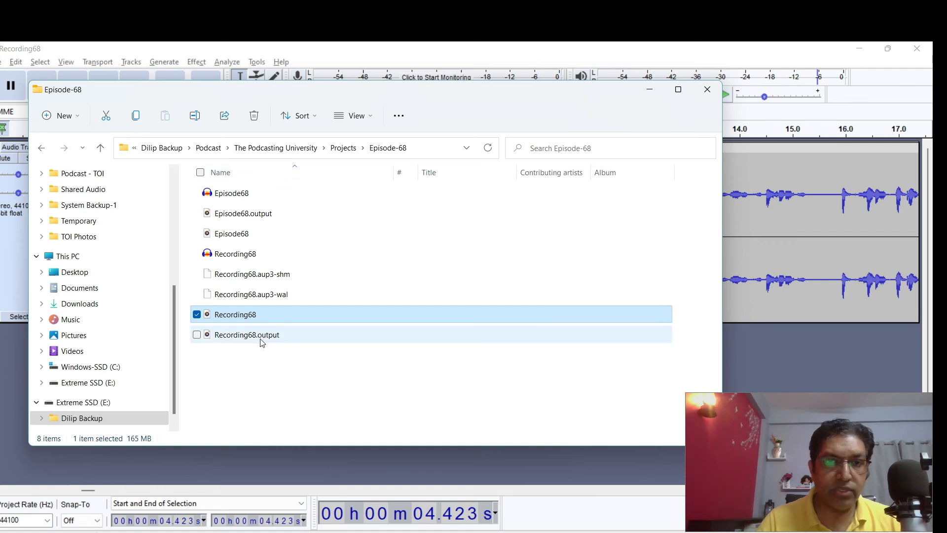
left_click(279, 341)
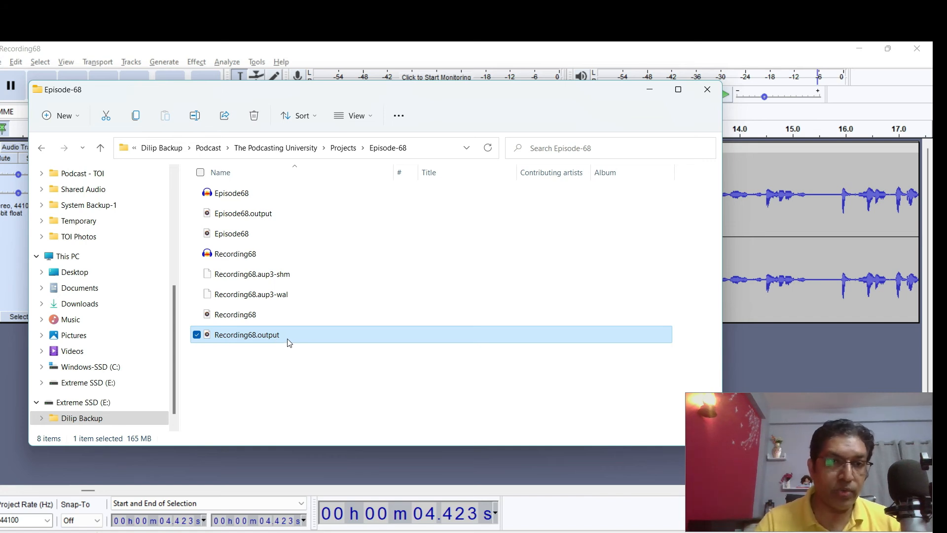
key("alt+Tab")
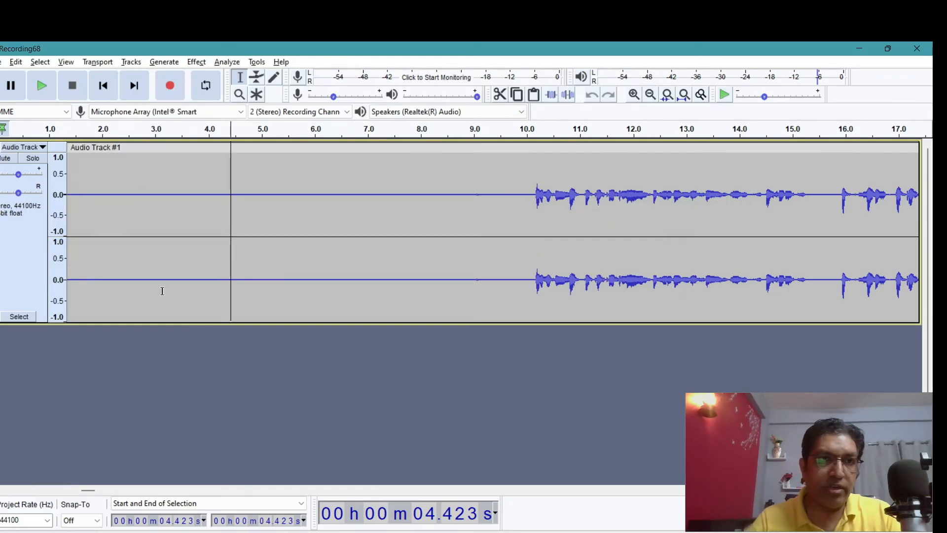
key("space")
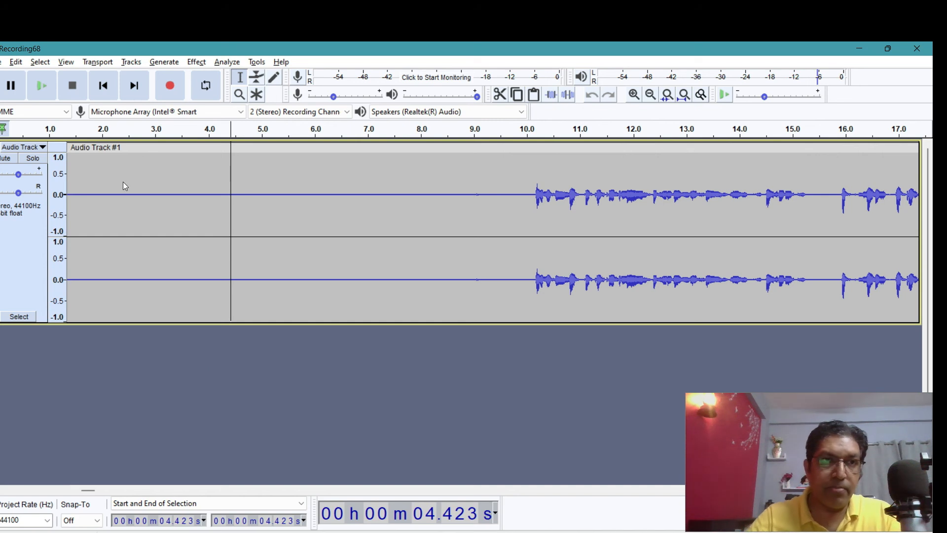
key("ctrl+n")
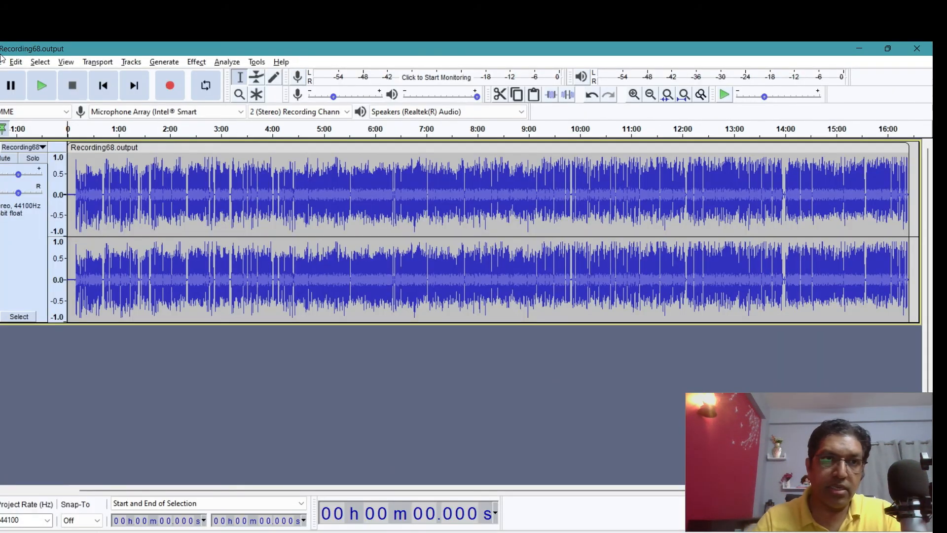
- Export the levelled audio as an MP3 named Recording68 in the Episode-68 folder, leaving the metadata tags empty
left_click(2, 63)
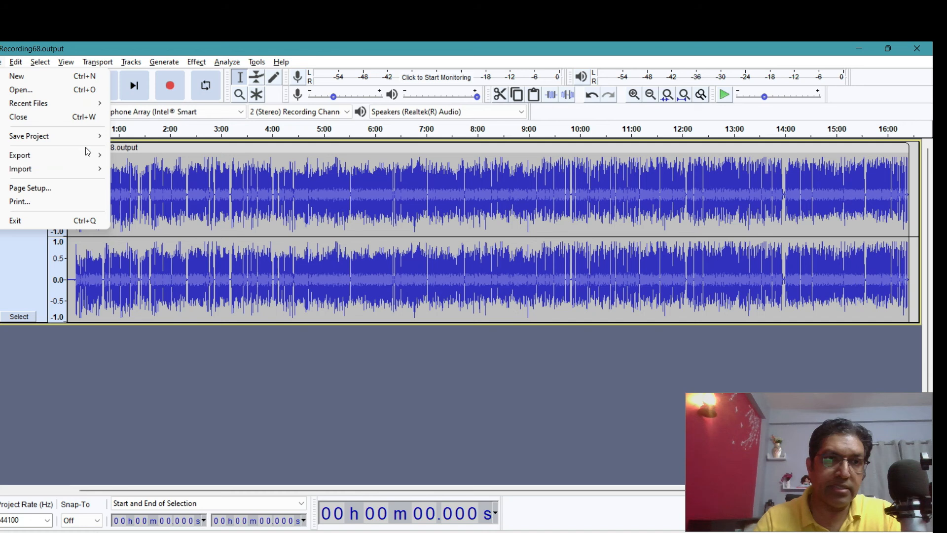
mouse_move(87, 155)
left_click(182, 154)
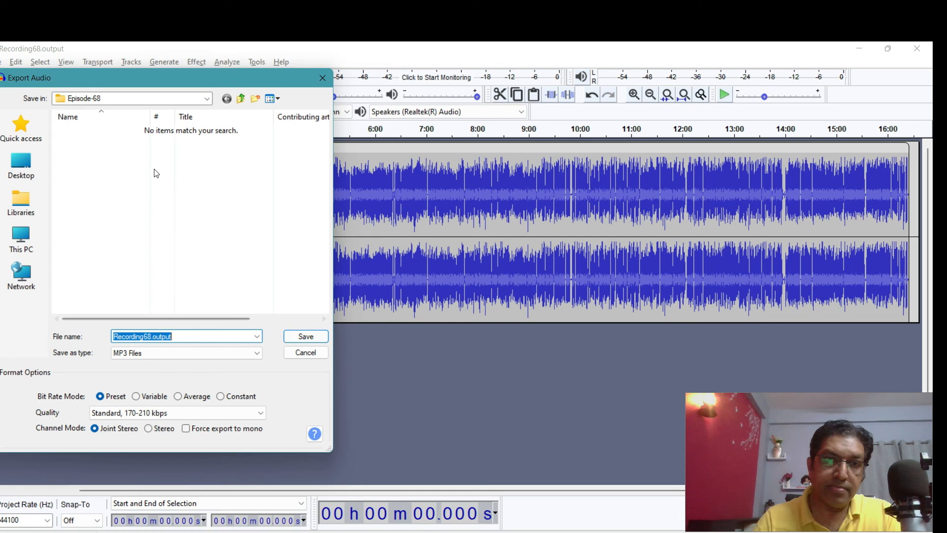
left_click(185, 336)
key("BackSpace")
key("BackSpace")
key("BackSpace")
key("BackSpace")
key("BackSpace")
key("BackSpace")
key("BackSpace")
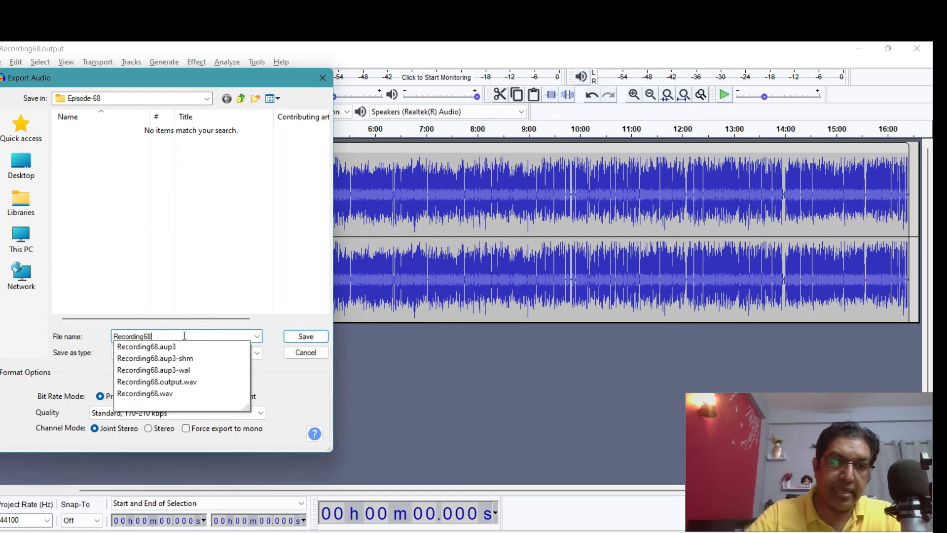
left_click(306, 338)
left_click(307, 337)
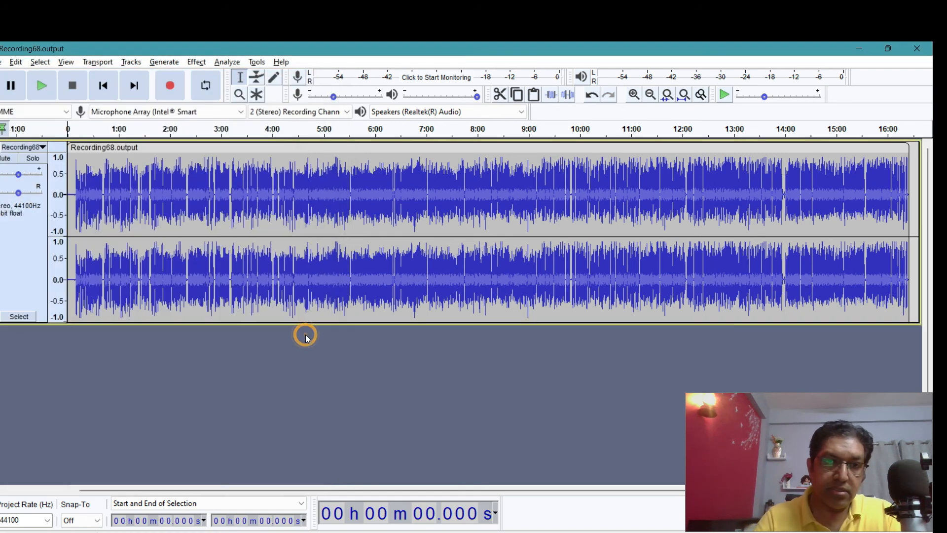
left_click(410, 189)
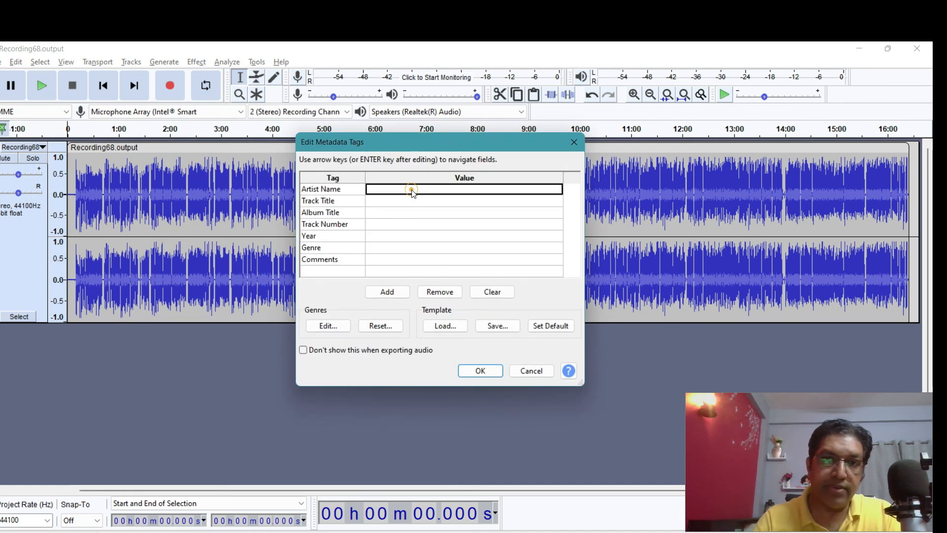
left_click(480, 371)
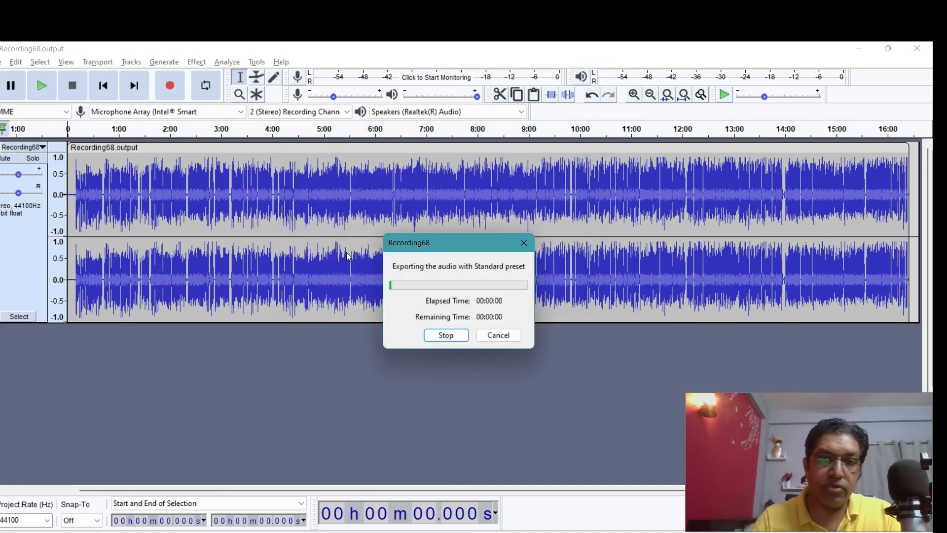